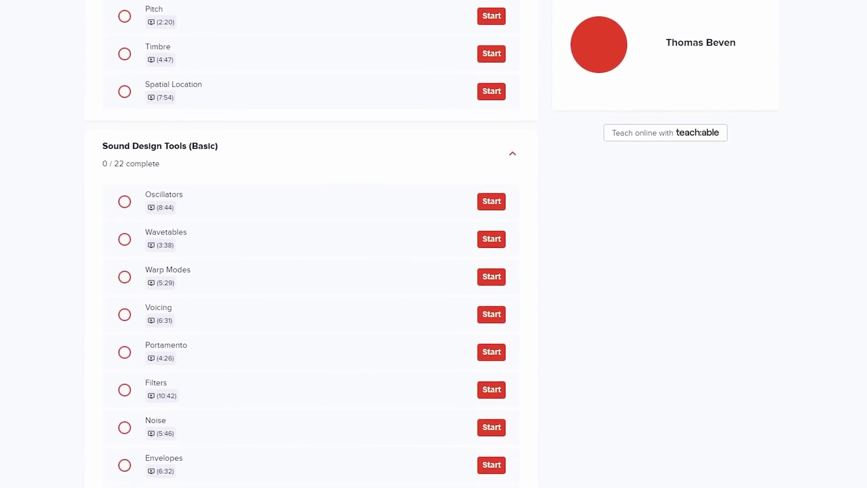
pyautogui.scroll(-5, 312, 243)
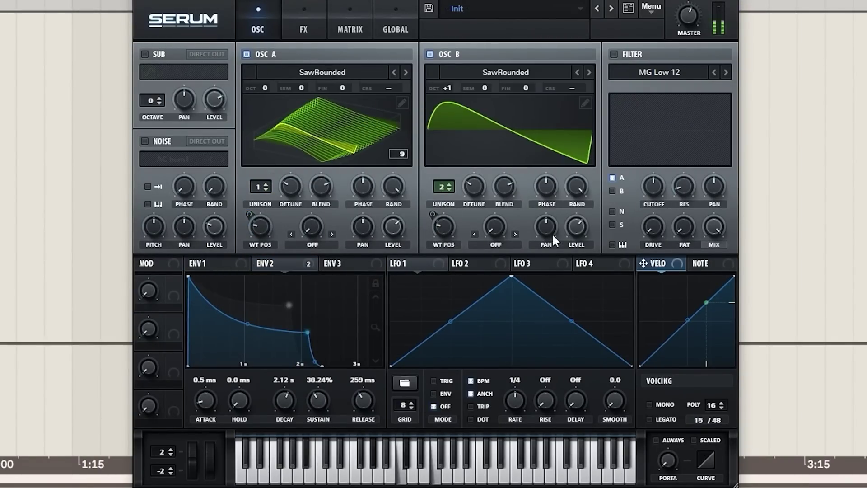
# Bring up the modulation options for Serum's OSC A Level.
pyautogui.rightClick(393, 226)
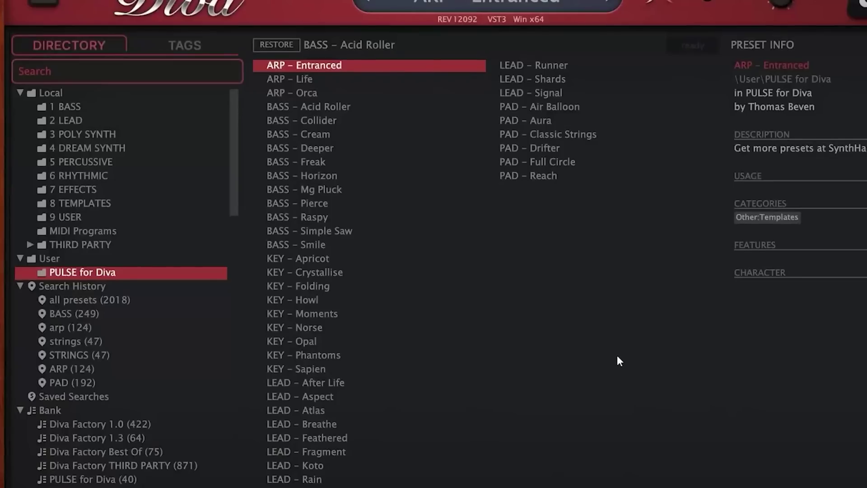
# Audition the next Diva preset, ARP - Life.
pyautogui.press('Down')
pyautogui.press('Down')
pyautogui.press('Down')
pyautogui.press('Down')
pyautogui.press('Down')
pyautogui.press('Down')
pyautogui.press('Down')
pyautogui.press('Down')
pyautogui.press('Down')
pyautogui.press('Down')
pyautogui.press('Down')
pyautogui.press('Down')
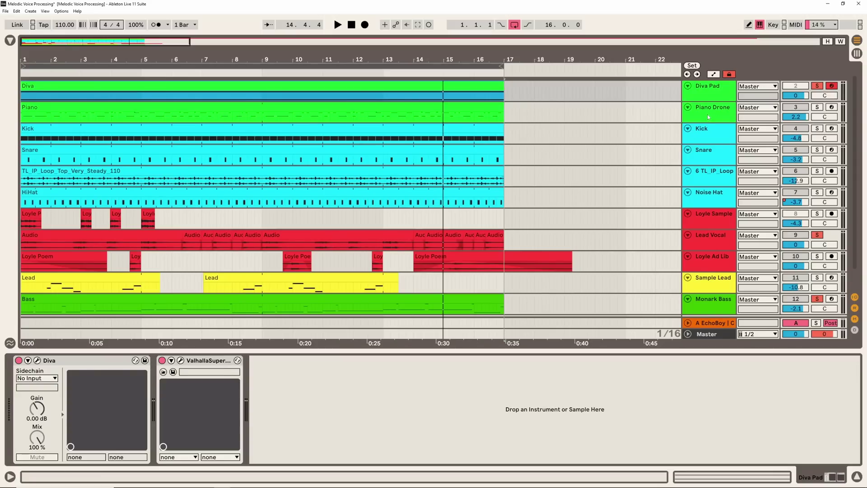
# Add a Pro-Q 3 high cut at about 3.2 kHz to the Piano Drone, then solo it.
pyautogui.click(708, 117)
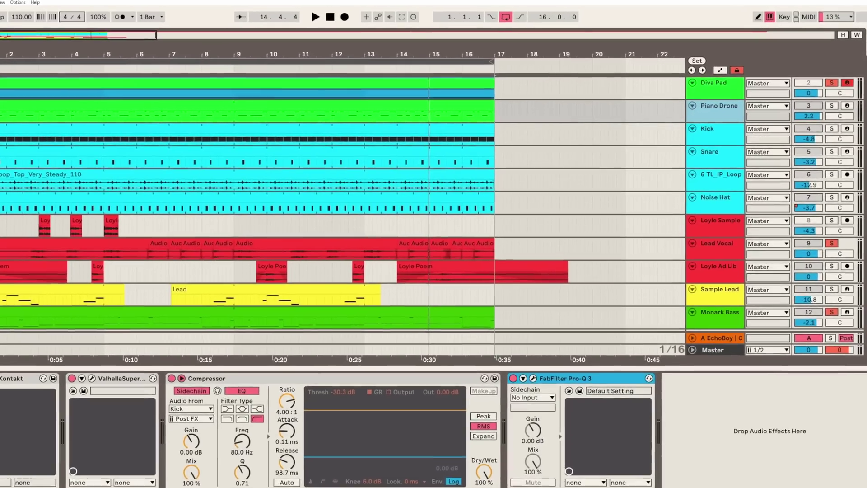
pyautogui.click(29, 363)
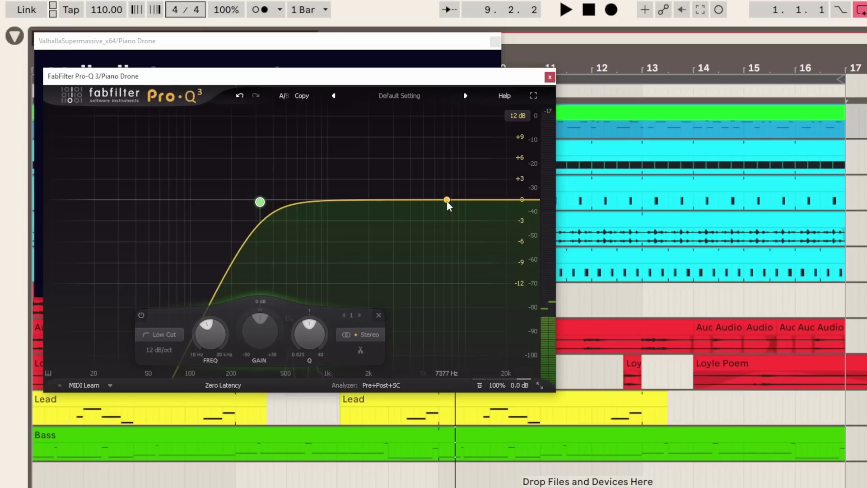
pyautogui.moveTo(306, 202)
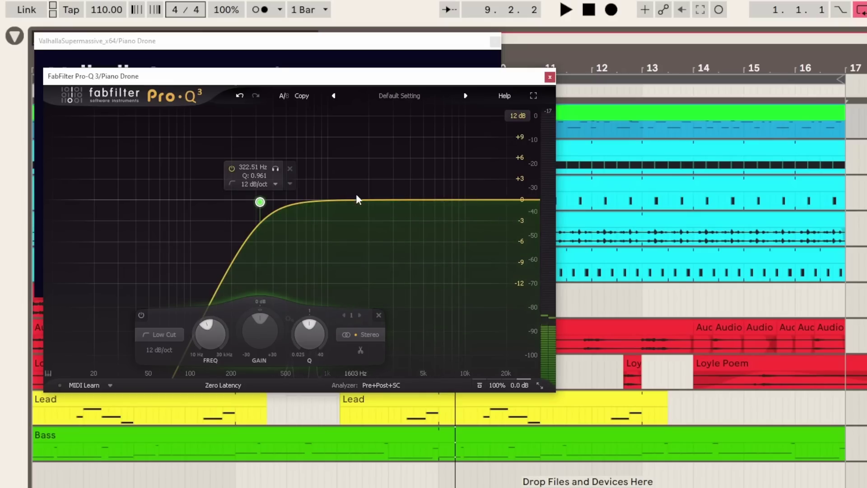
pyautogui.moveTo(423, 203); pyautogui.dragTo(396, 202)
pyautogui.press('space')
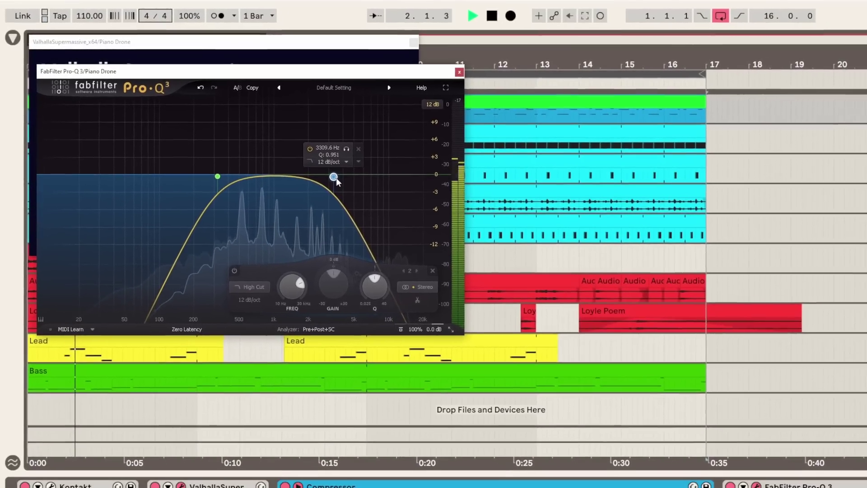
pyautogui.moveTo(335, 178); pyautogui.dragTo(335, 177)
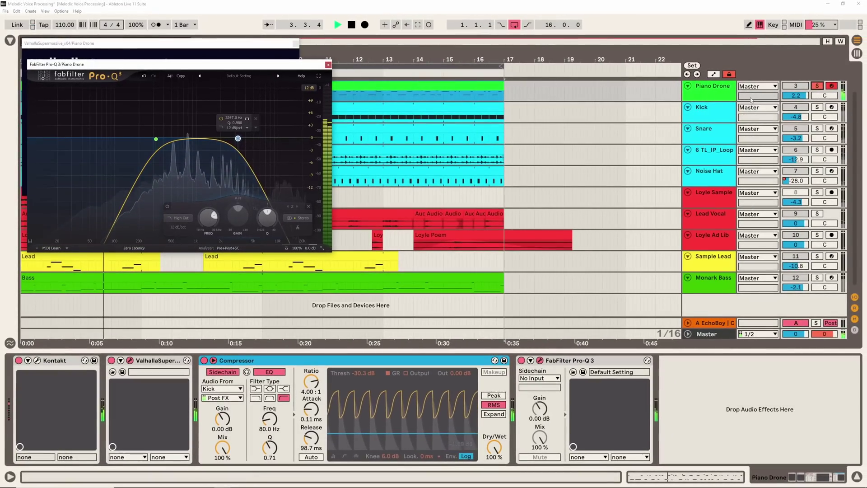
pyautogui.click(866, 88)
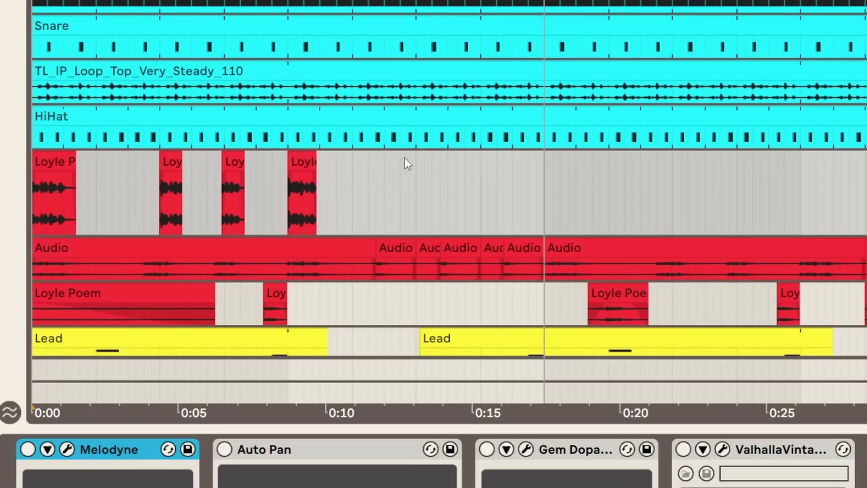
# Play the vocal chops, then open the Melodyne editor on the Loyle Sample track.
pyautogui.press('space')
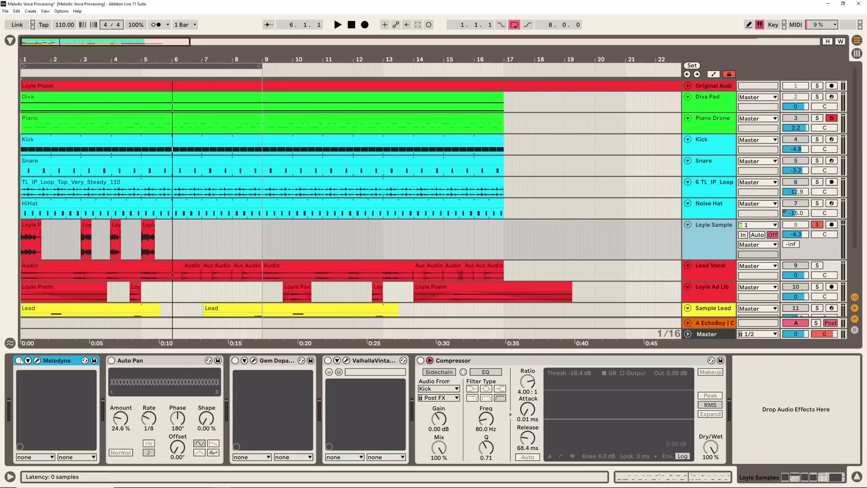
pyautogui.click(36, 364)
pyautogui.click(36, 361)
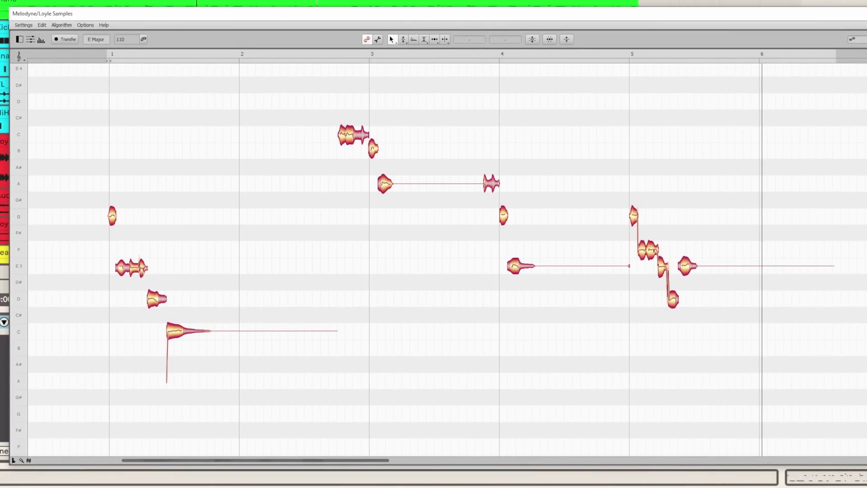
pyautogui.press('space')
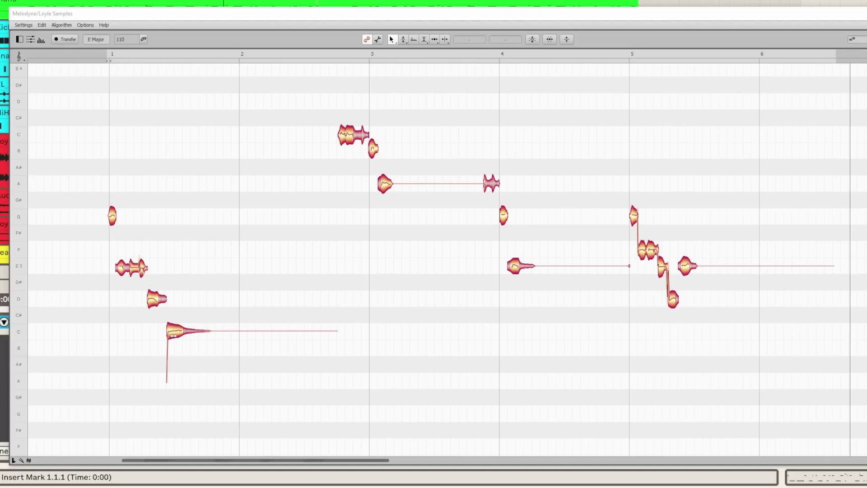
# With the Pitch Tool, raise the long C note to E3 and play it back.
pyautogui.click(403, 40)
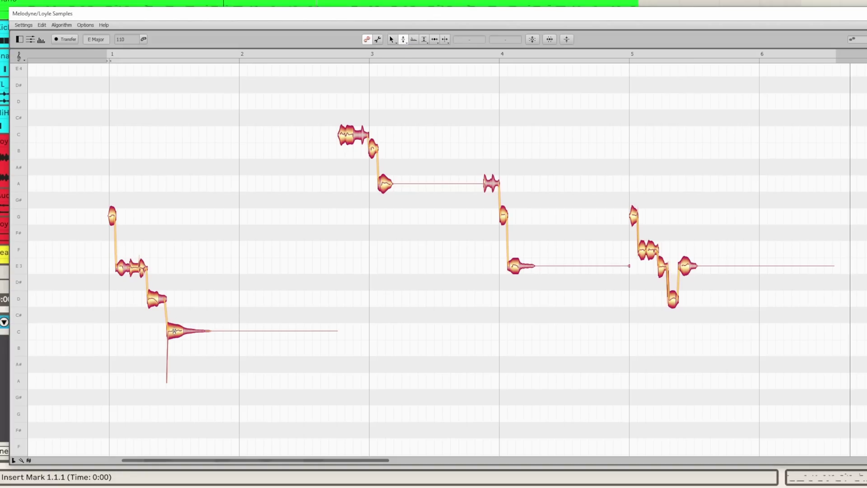
pyautogui.moveTo(174, 331); pyautogui.dragTo(176, 267)
pyautogui.press('space')
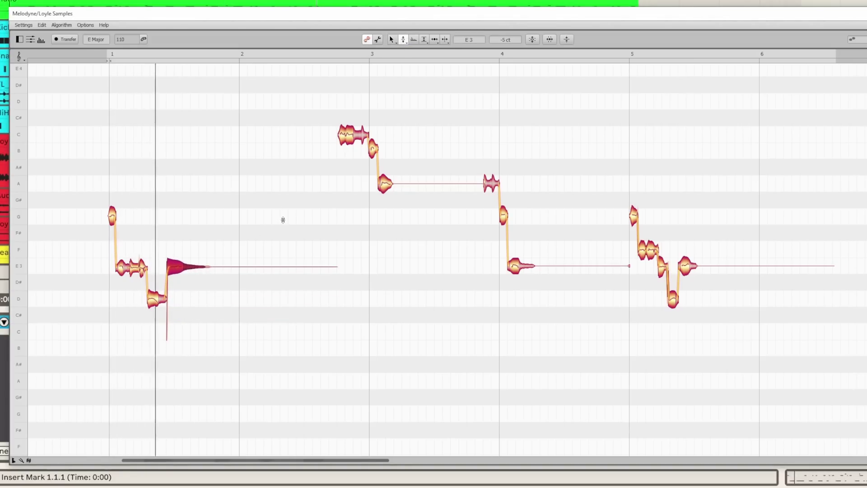
# Try the Pitch Modulation Tool, then shift the bar-5 notes later and back.
pyautogui.click(402, 41)
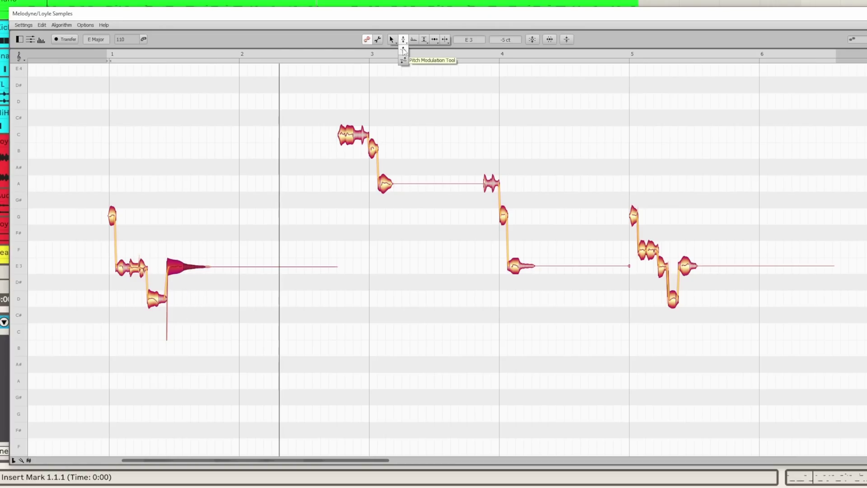
pyautogui.click(403, 55)
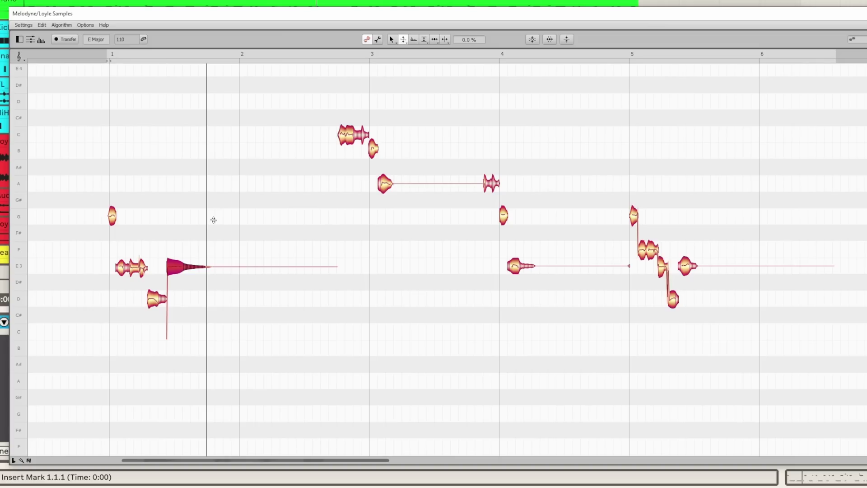
pyautogui.press('space')
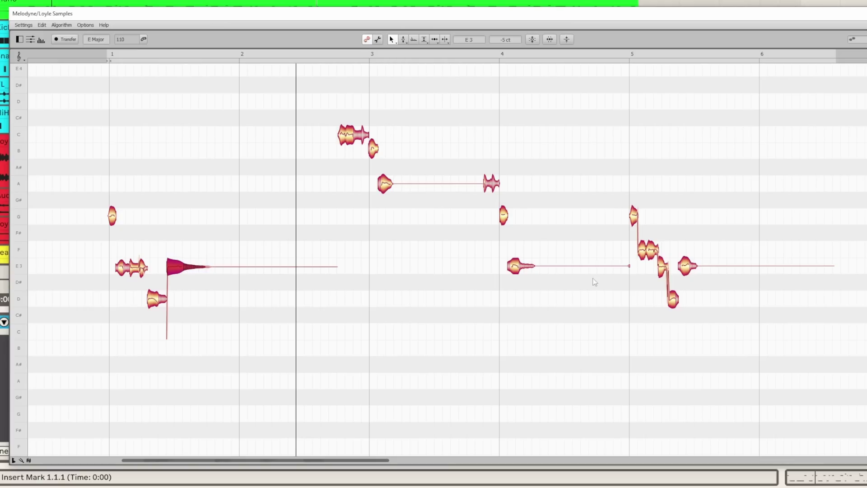
pyautogui.moveTo(637, 332); pyautogui.dragTo(729, 159)
pyautogui.moveTo(636, 224)
pyautogui.mouseDown()
pyautogui.moveTo(695, 221)
pyautogui.moveTo(633, 218)
pyautogui.mouseUp()
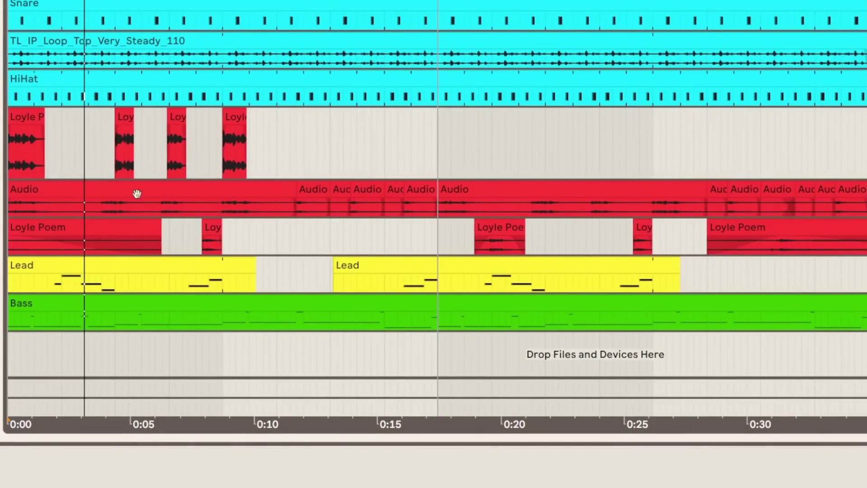
# Set the vocal chops' Auto Pan amount to 29.4 %, then enable Gem Dopamine and show its window.
pyautogui.press('space')
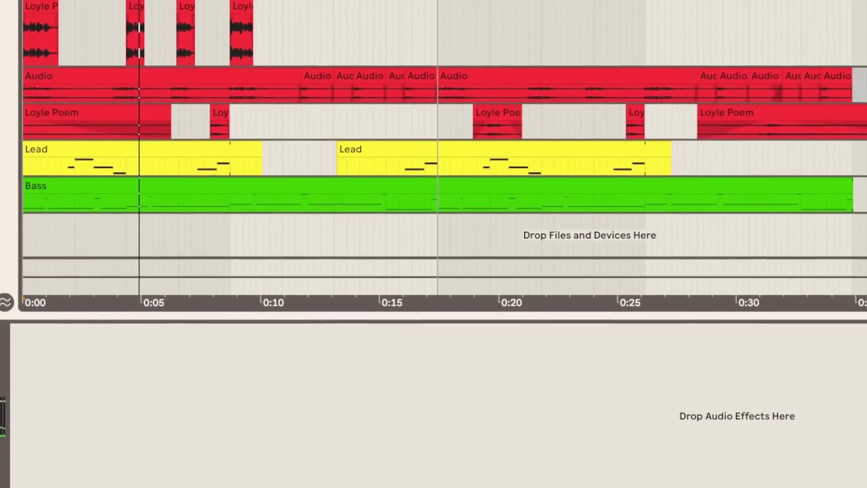
pyautogui.press('space')
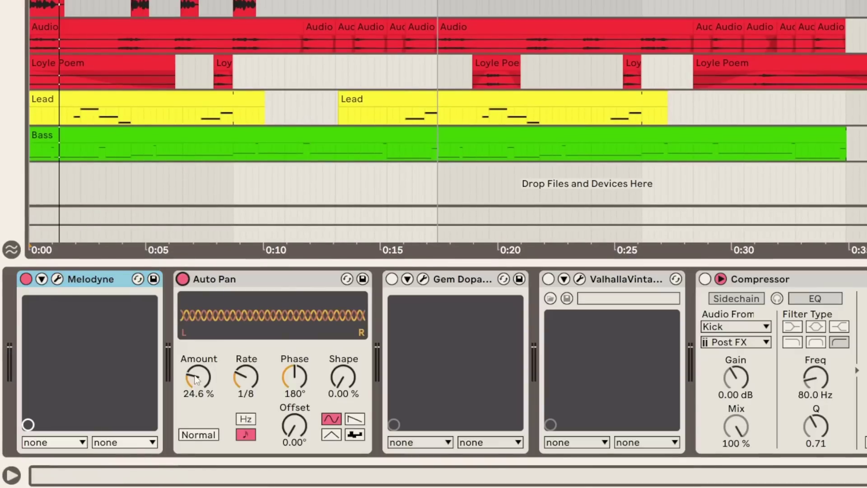
pyautogui.click(272, 277)
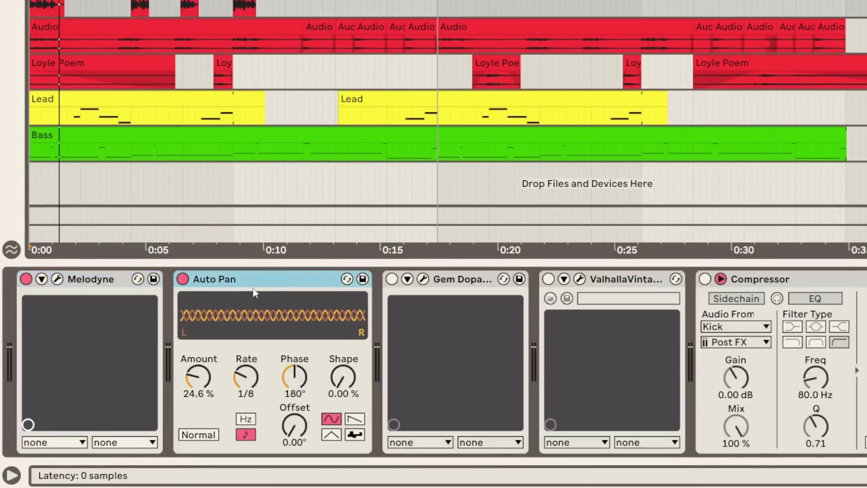
pyautogui.moveTo(199, 375)
pyautogui.mouseDown()
pyautogui.moveTo(218, 310)
pyautogui.moveTo(212, 375)
pyautogui.moveTo(226, 298)
pyautogui.moveTo(212, 372)
pyautogui.moveTo(199, 375)
pyautogui.mouseUp()
pyautogui.press('space')
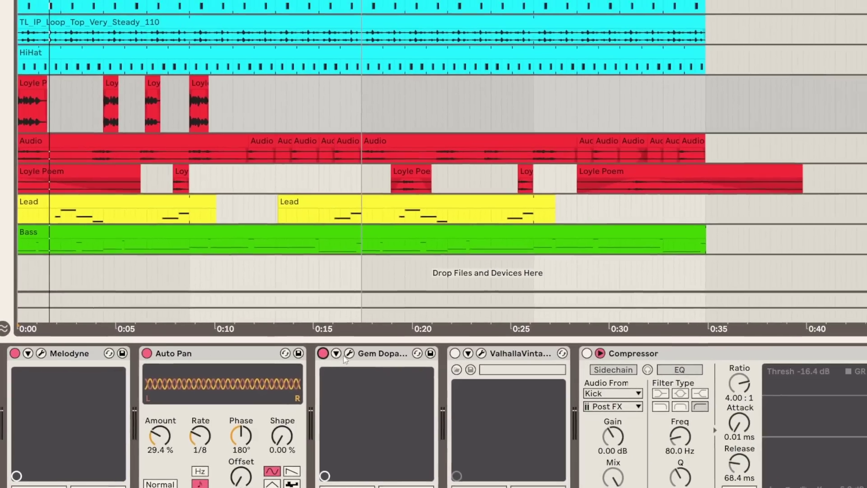
pyautogui.click(387, 283)
pyautogui.click(417, 284)
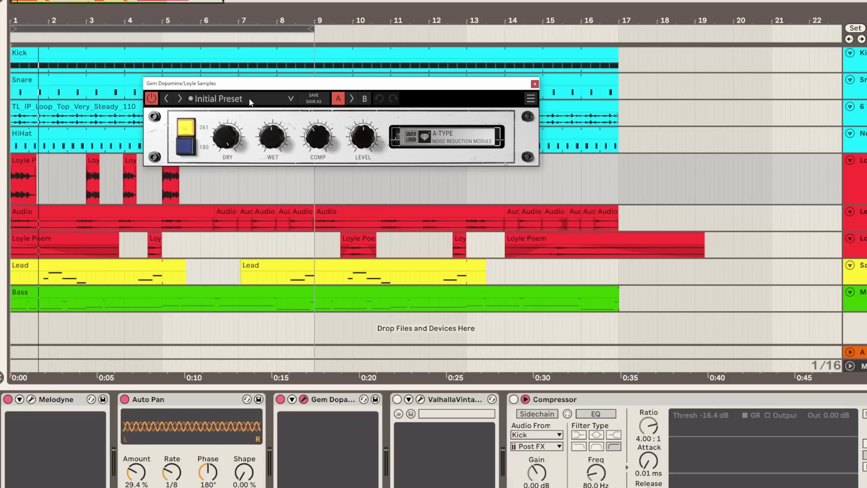
# Switch on the Loyle Samples' VintageVerb and Compressor and play back the processed chops.
pyautogui.press('space')
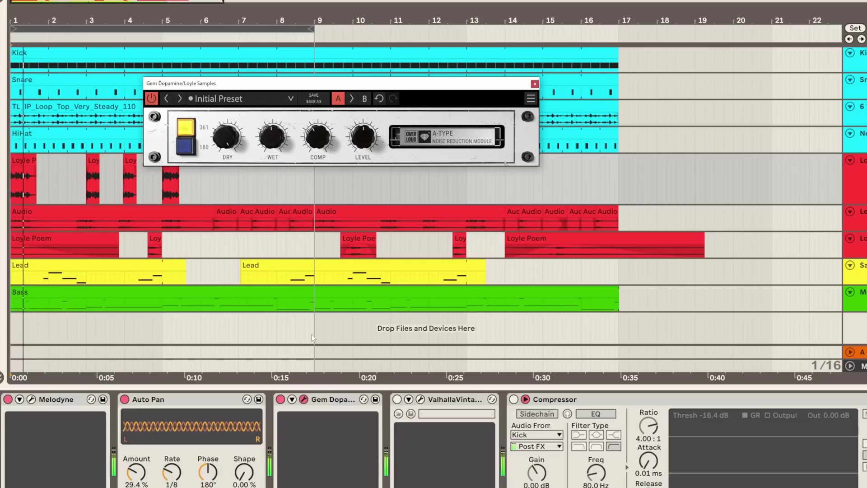
pyautogui.click(397, 399)
pyautogui.click(419, 399)
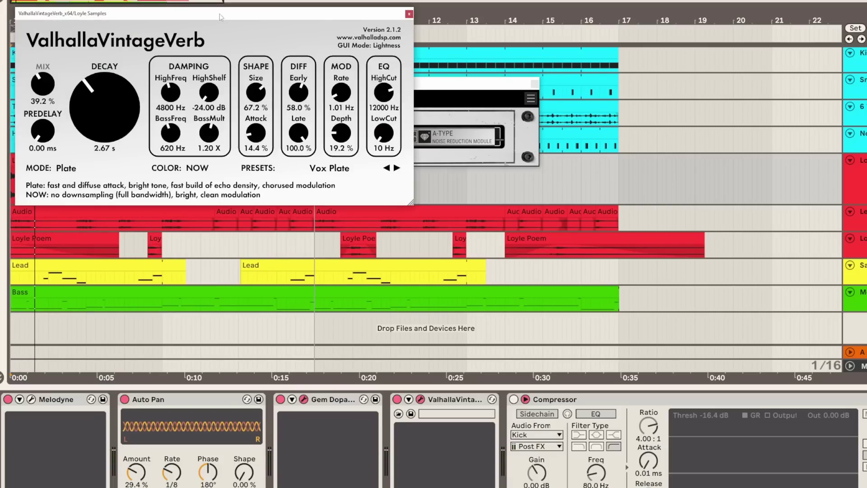
pyautogui.moveTo(185, 12); pyautogui.dragTo(396, 141)
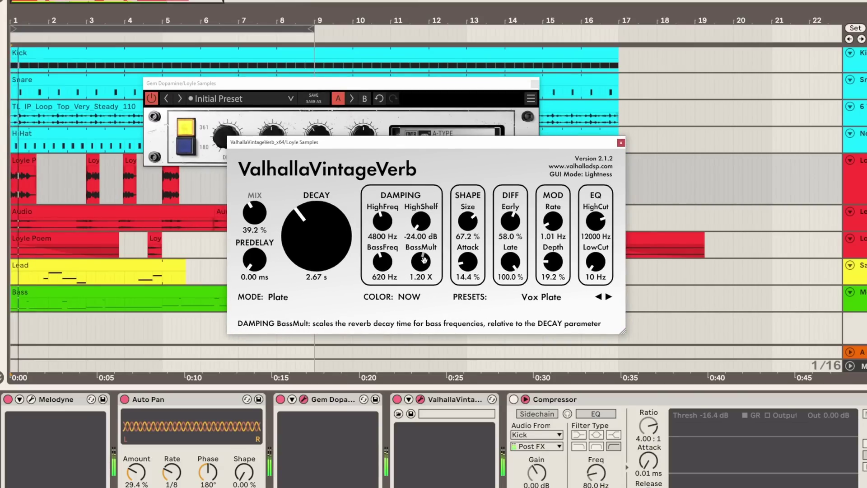
pyautogui.click(514, 399)
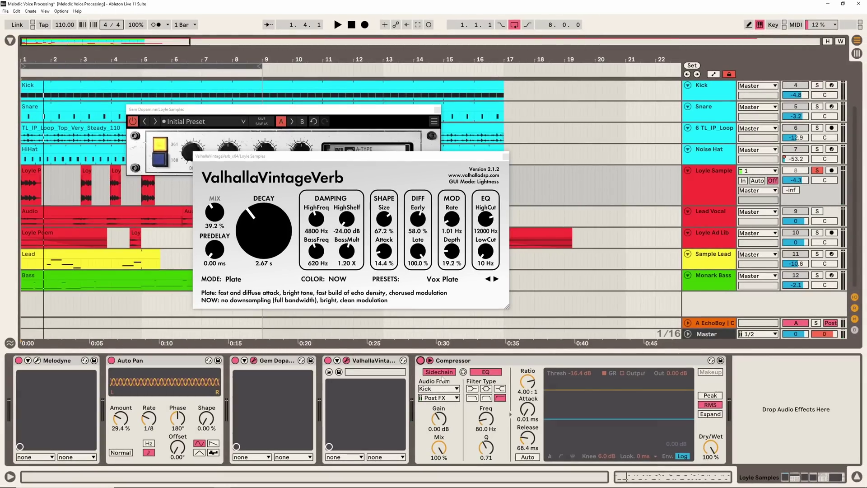
pyautogui.press('space')
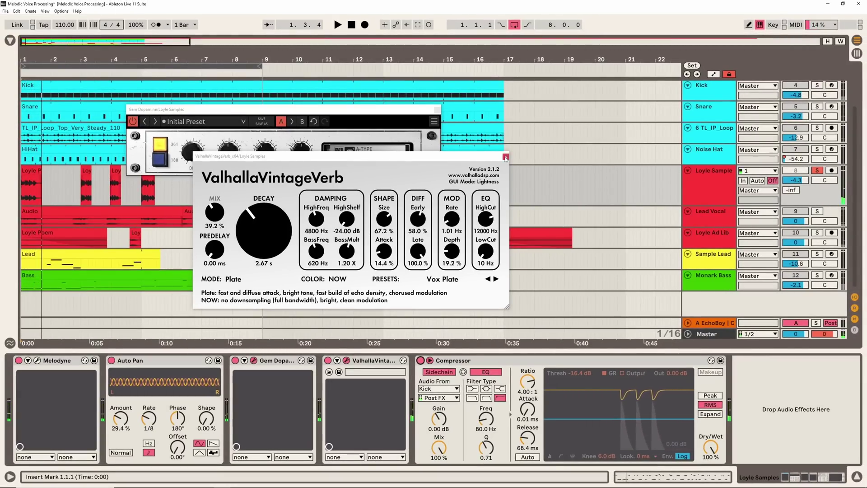
pyautogui.press('space')
# In the Session mixer, show the A EchoBoy return's effect chain.
pyautogui.press('Tab')
pyautogui.click(419, 266)
pyautogui.click(766, 45)
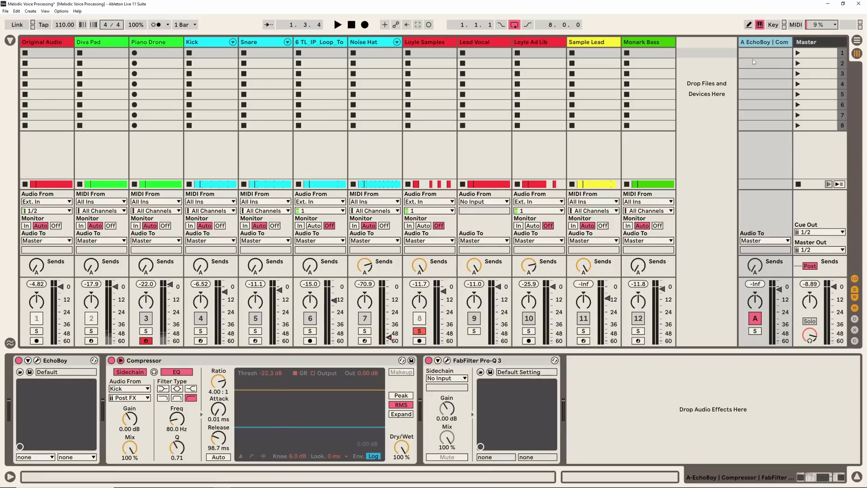
# Open the EchoBoy window, move it toward the centre, then open the Pro-Q 3 window.
pyautogui.click(37, 359)
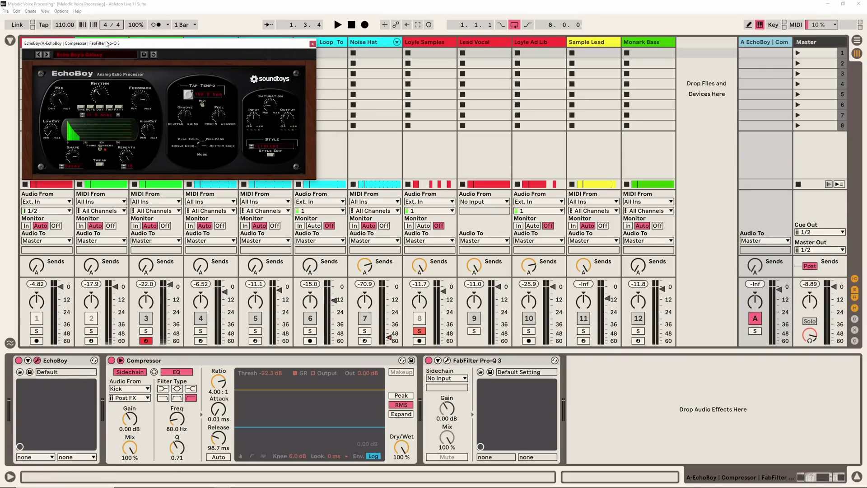
pyautogui.moveTo(101, 61); pyautogui.dragTo(214, 124)
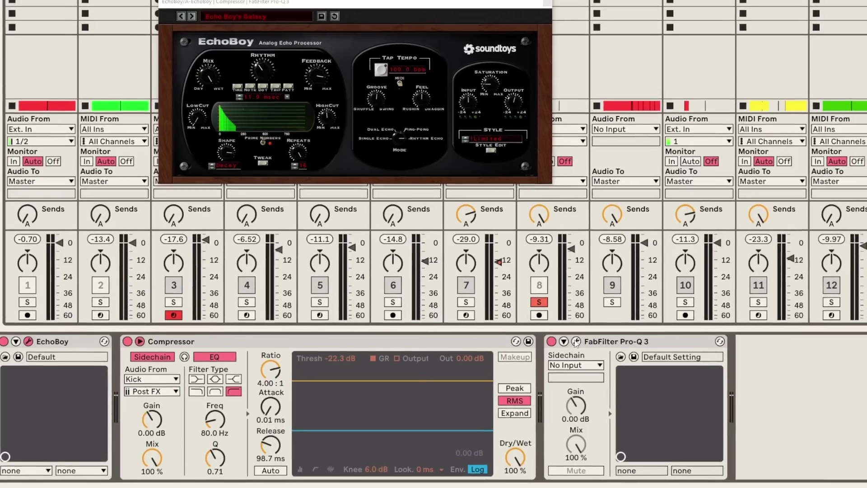
pyautogui.click(570, 326)
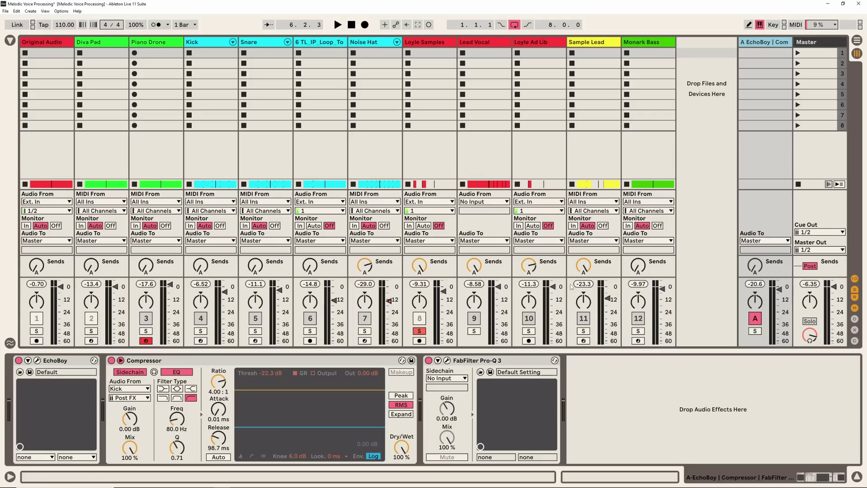
# Solo Noise Hat, then Sample Lead instead, and start playback.
pyautogui.click(365, 331)
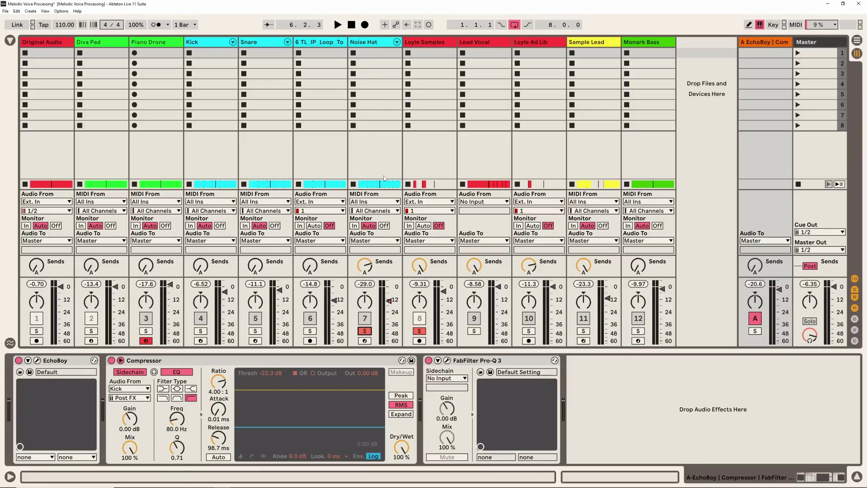
pyautogui.click(583, 331)
pyautogui.press('space')
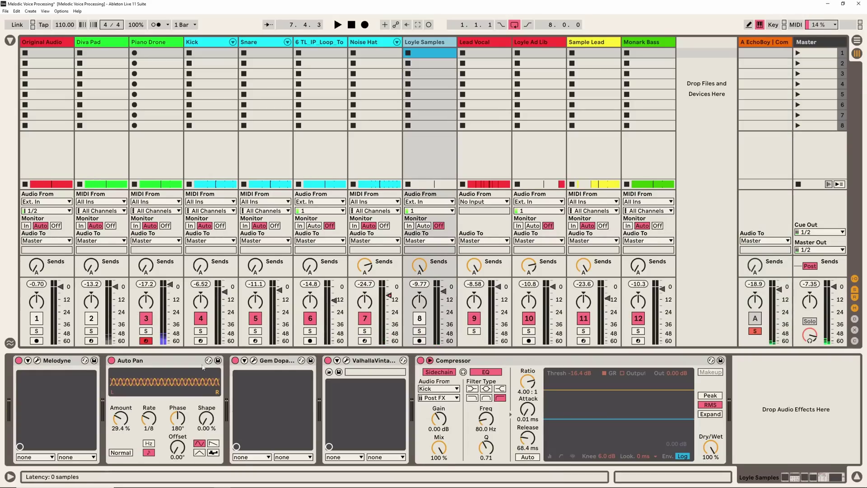
# Open and close Loyle Samples' Melodyne, return to Arrangement view, and solo Lead Vocal.
pyautogui.click(37, 360)
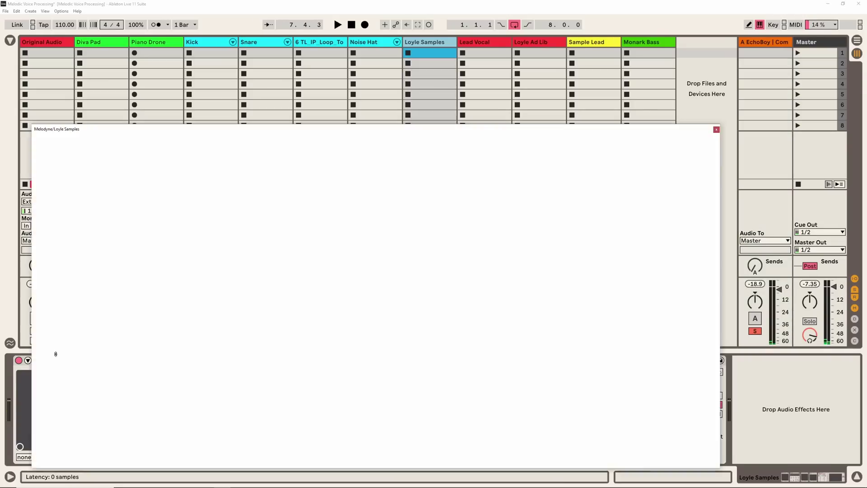
pyautogui.click(716, 130)
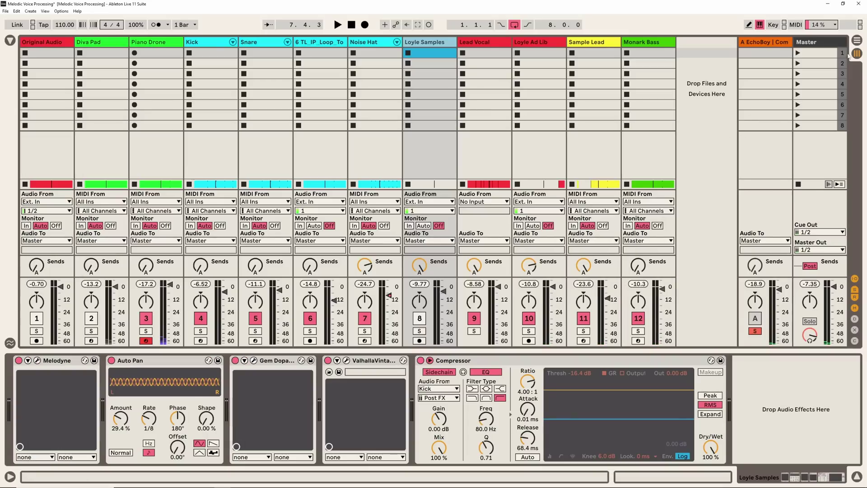
pyautogui.press('Tab')
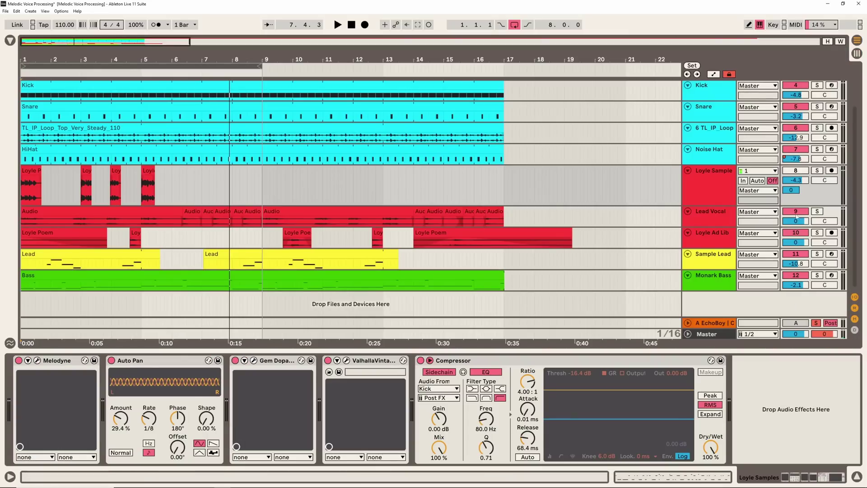
pyautogui.click(816, 211)
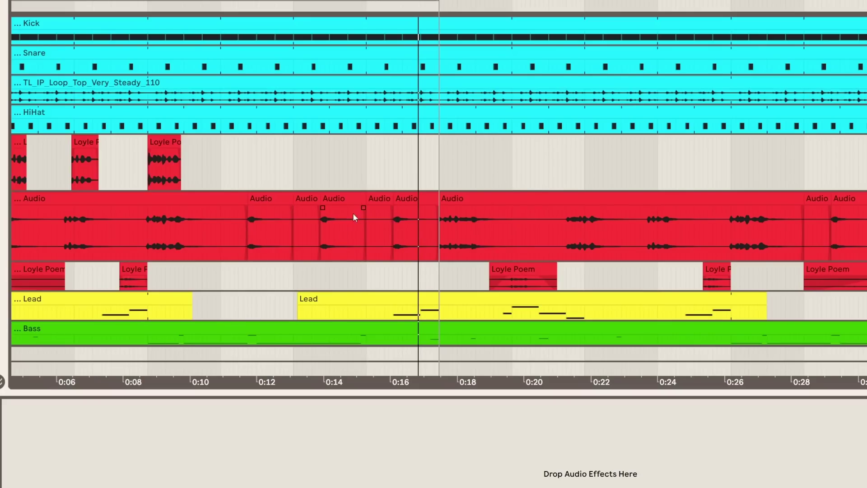
# Play the arrangement from an earlier point and keep the vocal clip's warp mode on Pro.
pyautogui.click(243, 34)
pyautogui.press('space')
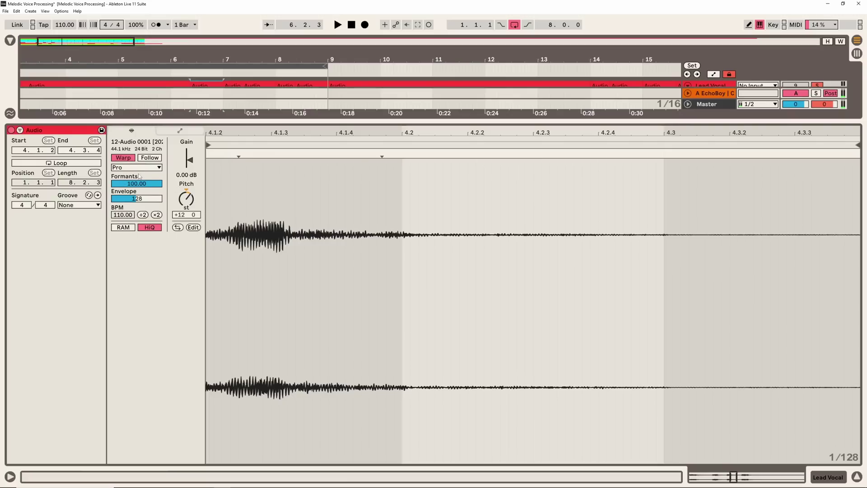
pyautogui.click(137, 167)
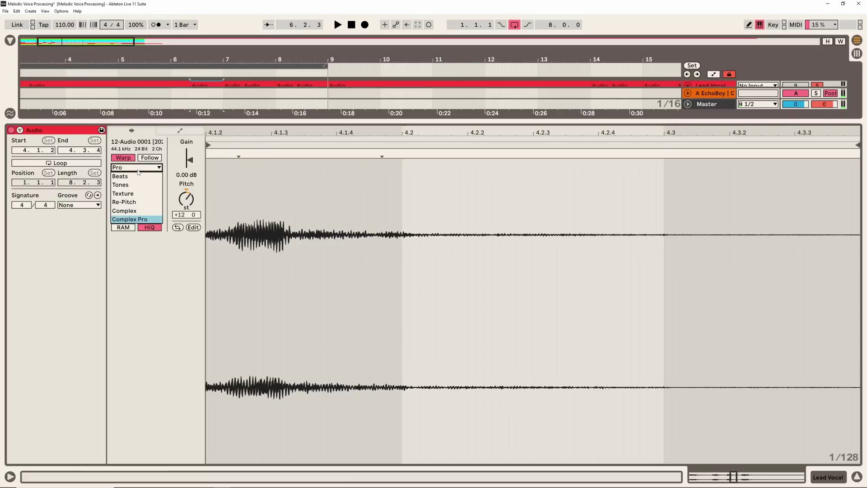
pyautogui.press('Escape')
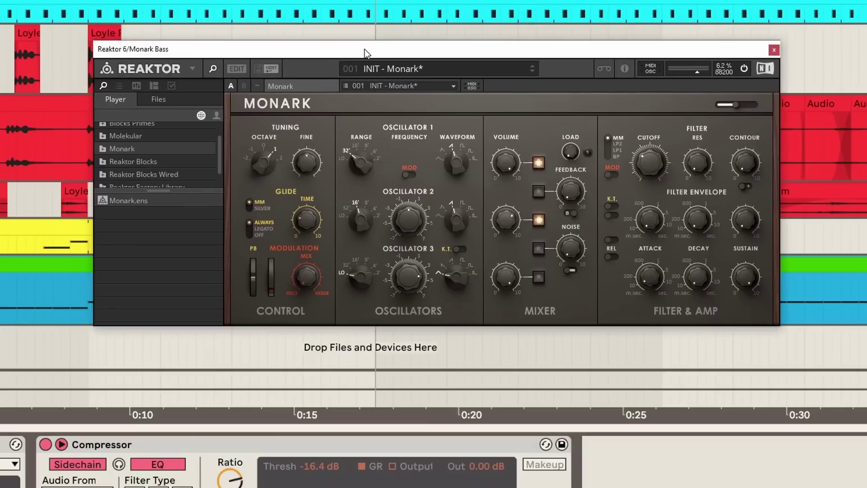
# Nudge the Monark filter cutoff slightly higher and fine-tune it.
pyautogui.moveTo(364, 53); pyautogui.dragTo(364, 51)
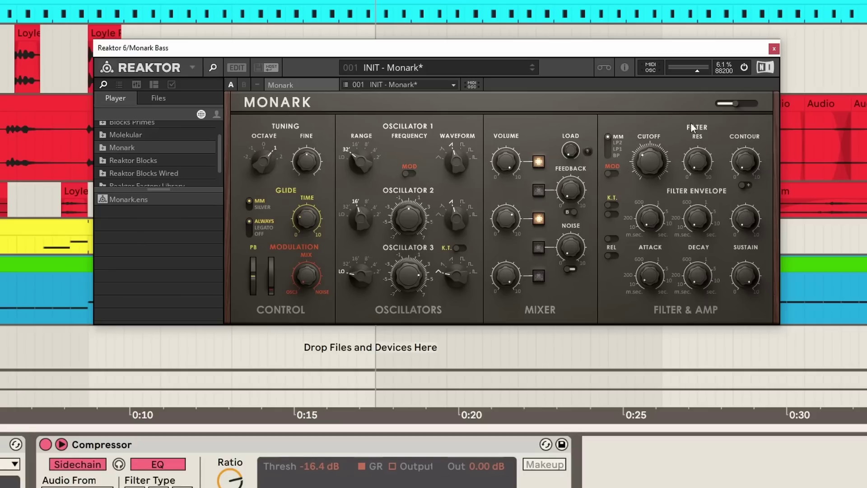
pyautogui.moveTo(654, 164)
pyautogui.mouseDown()
pyautogui.moveTo(663, 130)
pyautogui.moveTo(654, 177)
pyautogui.moveTo(670, 98)
pyautogui.moveTo(665, 176)
pyautogui.mouseUp()
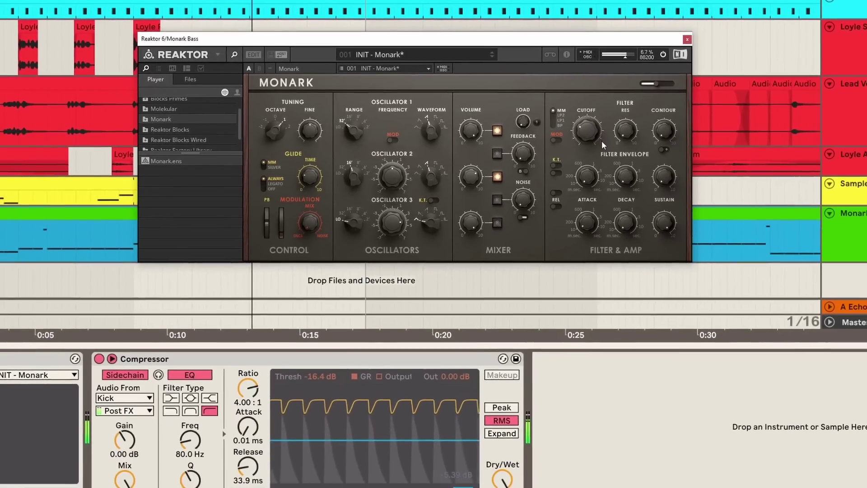
pyautogui.moveTo(603, 145); pyautogui.dragTo(604, 132)
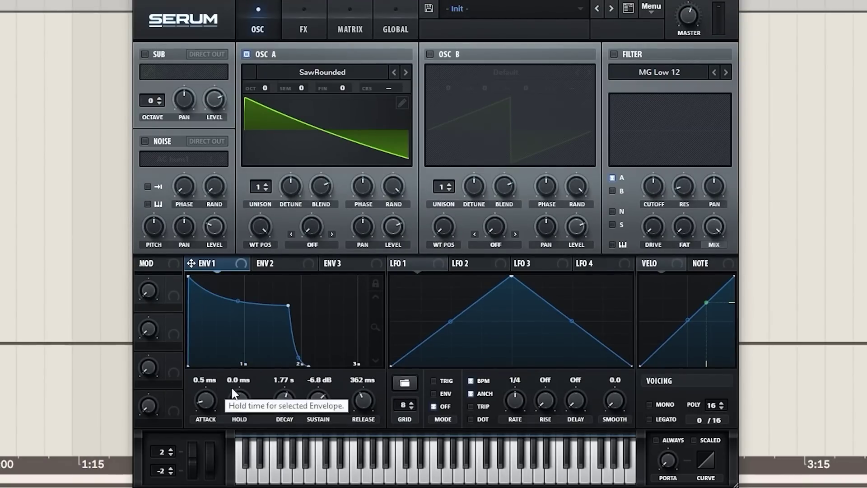
# In Serum, set ENV2 decay to 2.12 s, route it to WT POS, and add a 0.6 dB automation point.
pyautogui.moveTo(289, 331); pyautogui.dragTo(308, 331)
pyautogui.moveTo(259, 263); pyautogui.dragTo(269, 205)
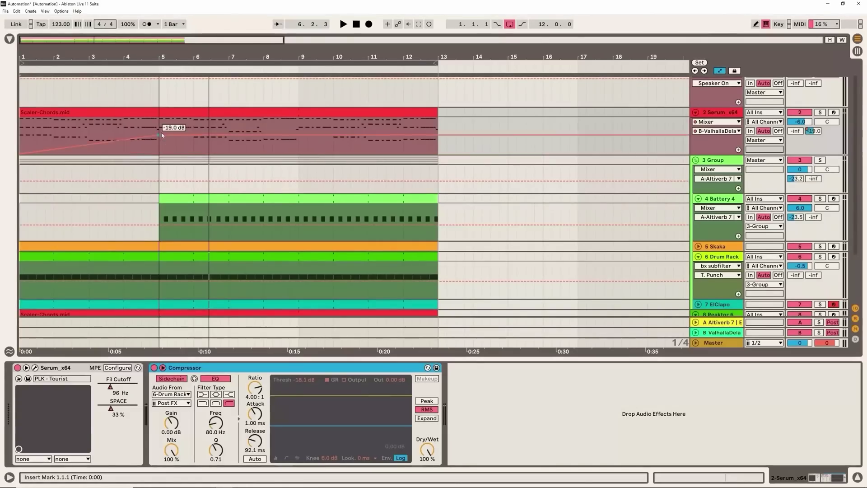
pyautogui.moveTo(173, 123); pyautogui.dragTo(302, 121)
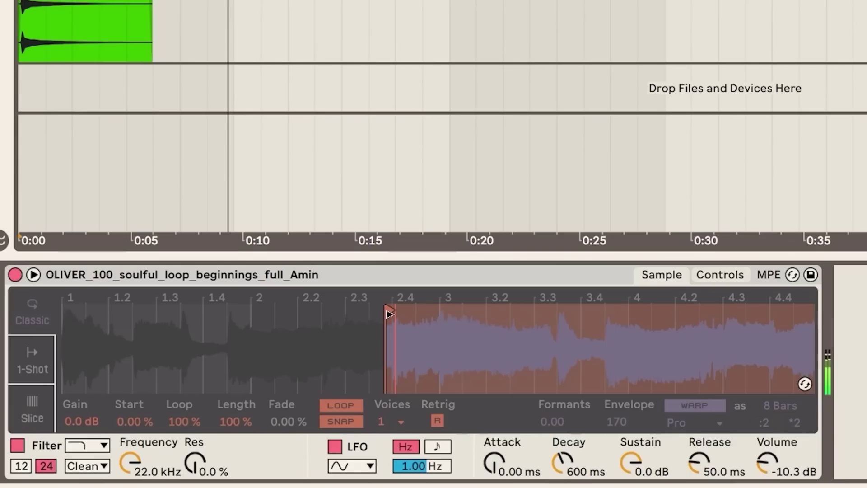
# Move the Simpler sample start later, set the Portal XY to 63 / 10, and reset the impulse browser.
pyautogui.moveTo(387, 311); pyautogui.dragTo(560, 312)
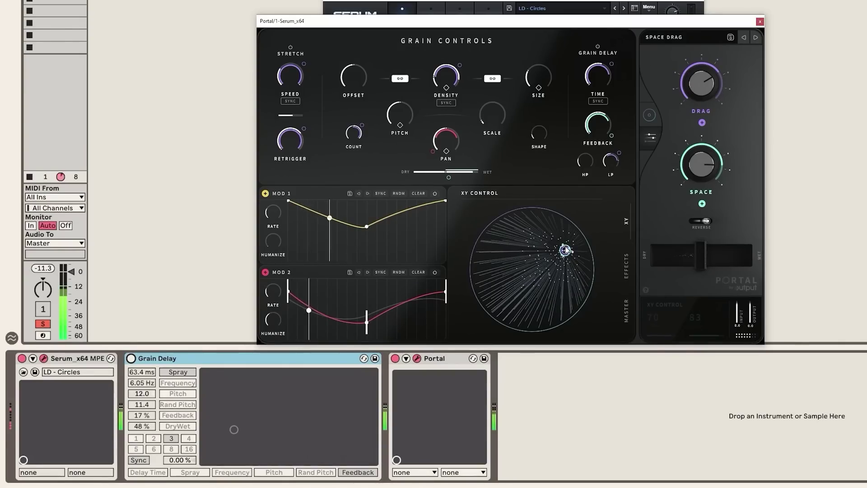
pyautogui.moveTo(564, 249); pyautogui.dragTo(493, 258)
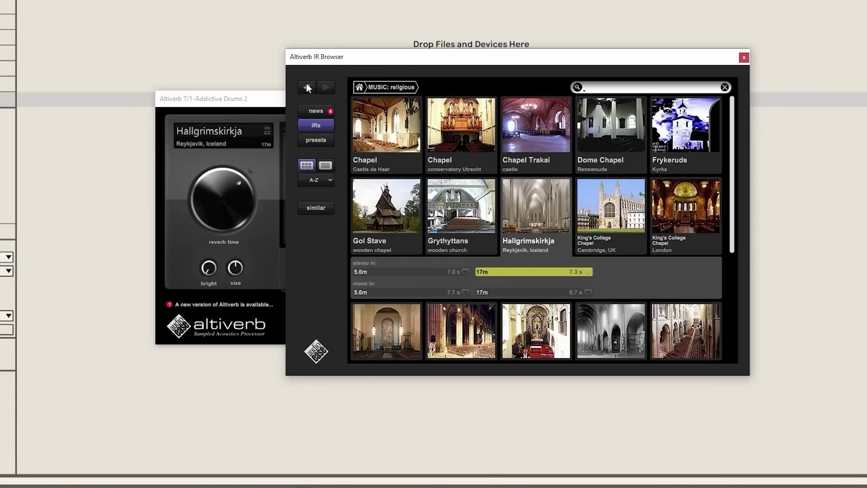
pyautogui.click(307, 86)
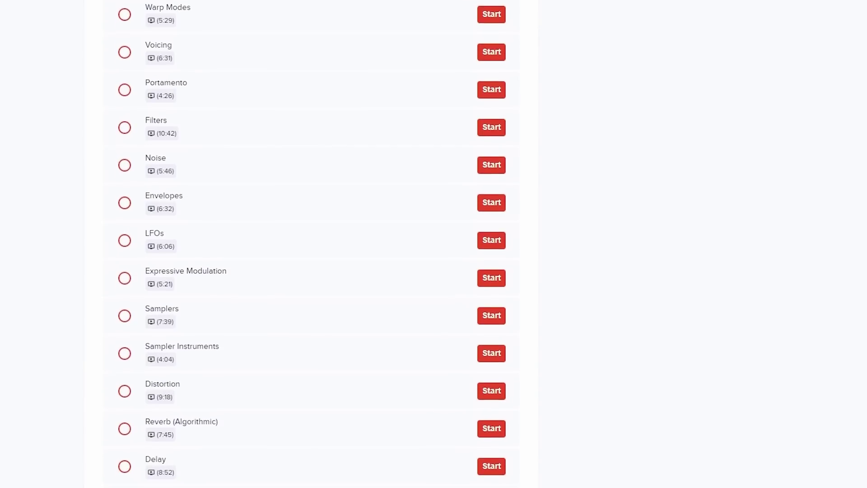
# Cut a Pro-Q 3 bell band near 2.7 kHz and raise the first envelope's sustain to -6.3 dB.
pyautogui.scroll(-3, 312, 243)
pyautogui.scroll(-4, 312, 244)
pyautogui.scroll(-1, 312, 244)
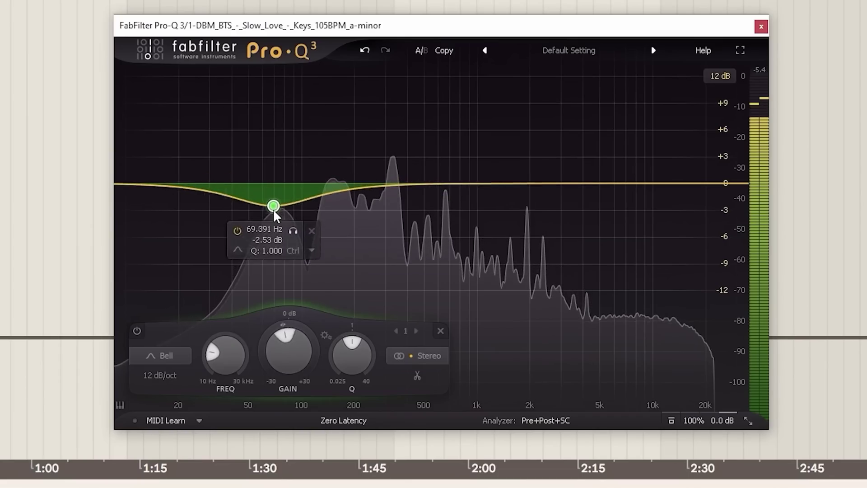
pyautogui.moveTo(272, 204); pyautogui.dragTo(419, 288)
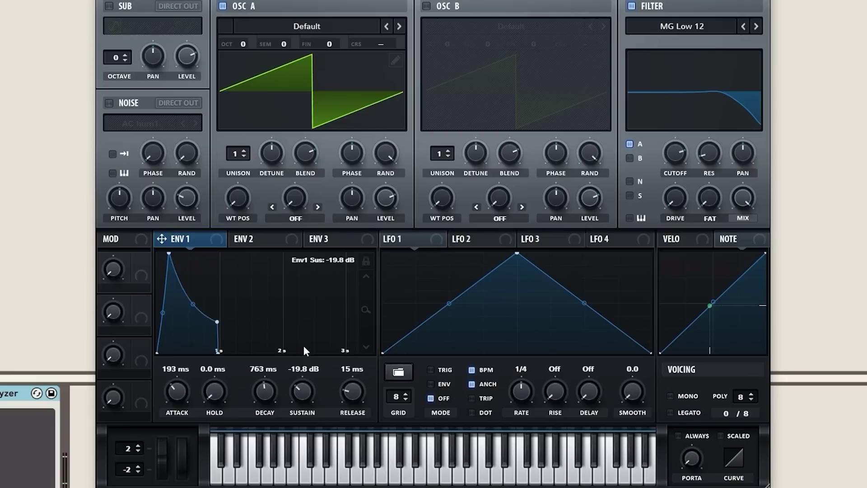
pyautogui.moveTo(307, 389); pyautogui.dragTo(309, 388)
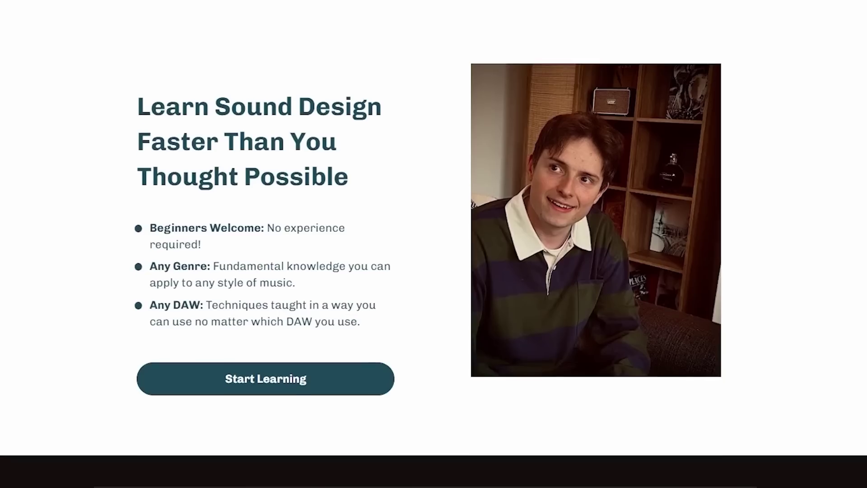
# Scroll the course page past the intro video and thumbnails to the Early Access Course Content list.
pyautogui.scroll(-3, 433, 244)
pyautogui.scroll(-4, 433, 243)
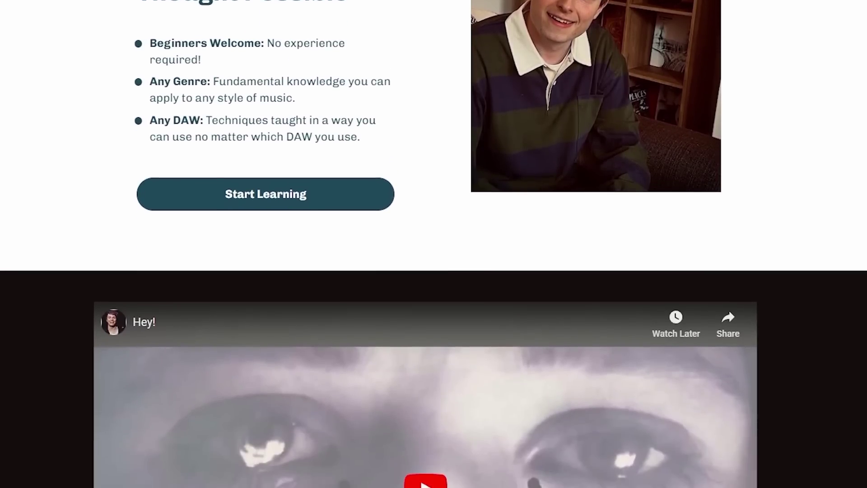
pyautogui.scroll(-4, 433, 244)
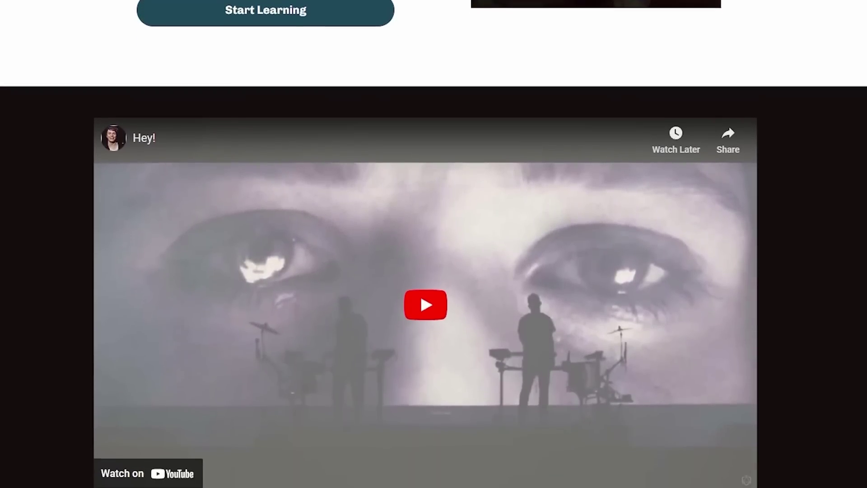
pyautogui.scroll(-4, 433, 244)
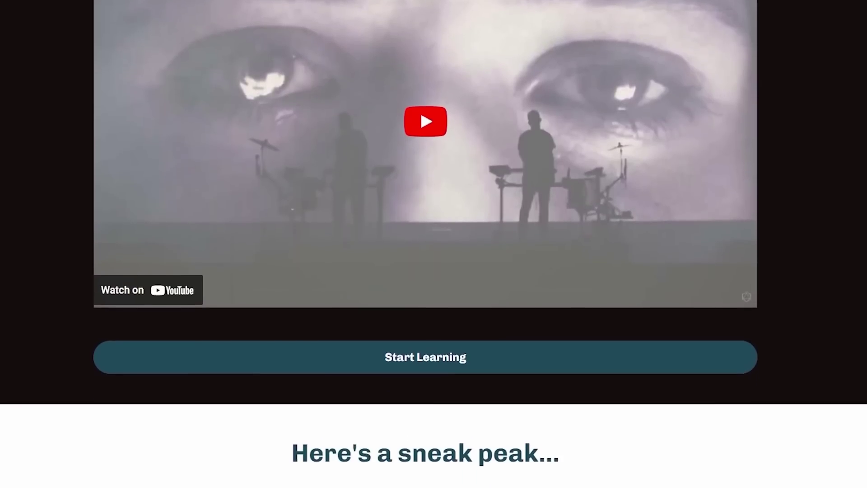
pyautogui.scroll(-4, 433, 243)
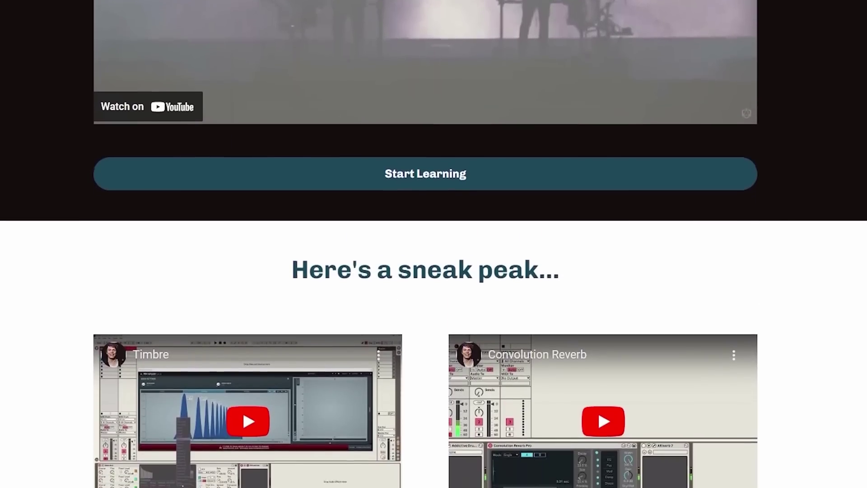
pyautogui.scroll(-4, 434, 243)
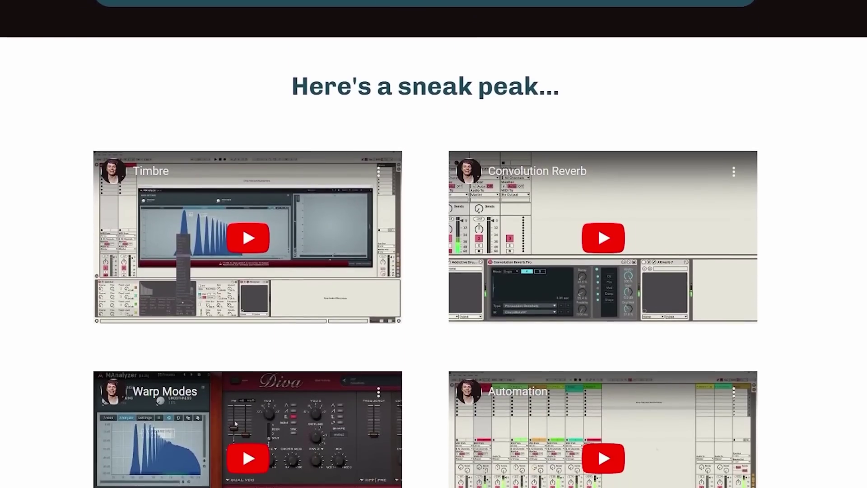
pyautogui.scroll(-4, 433, 244)
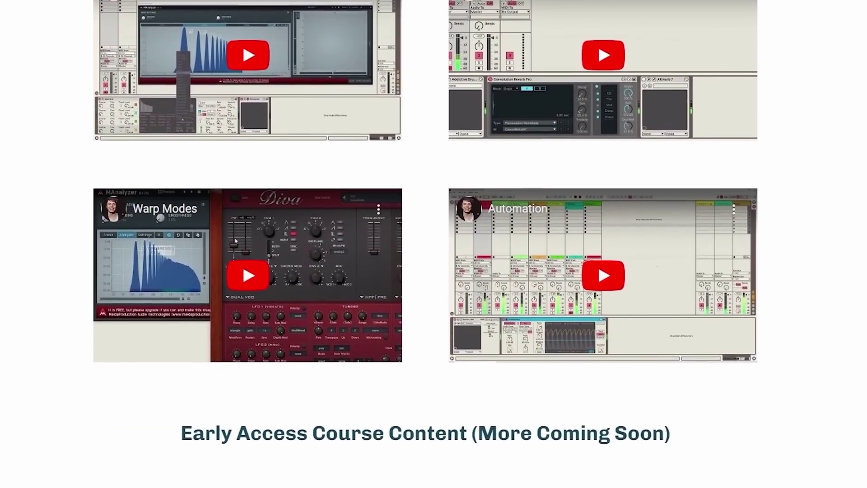
pyautogui.scroll(-2, 433, 244)
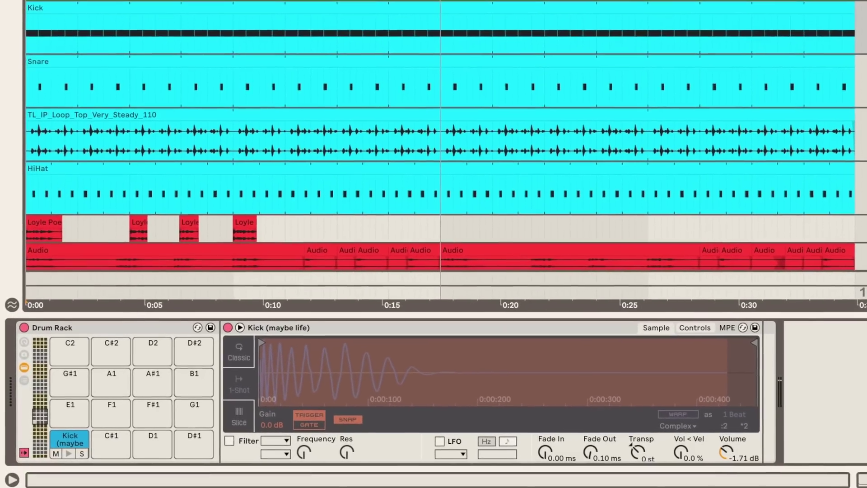
# Audition the full arrangement from the beginning, scrolling through its tracks.
pyautogui.press('space')
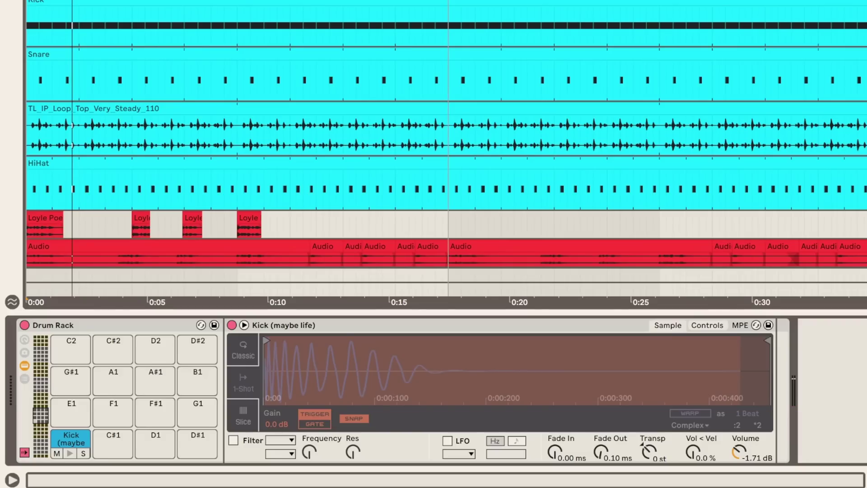
pyautogui.press('space')
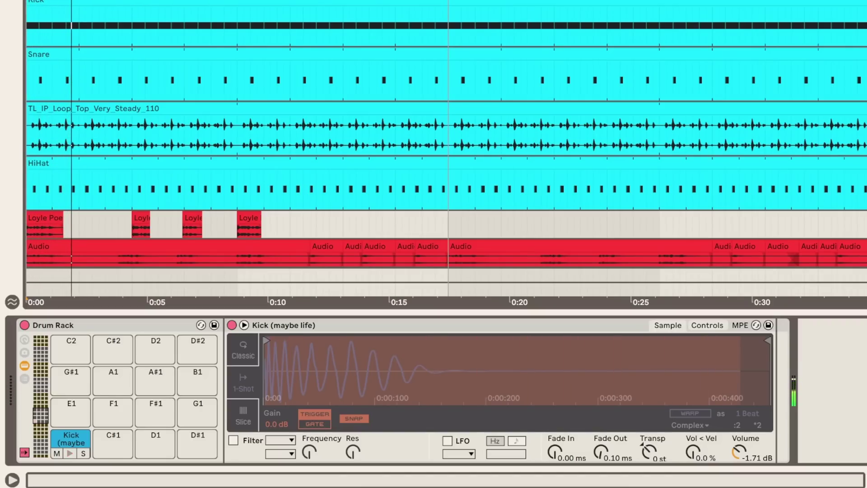
pyautogui.scroll(-6, 447, 162)
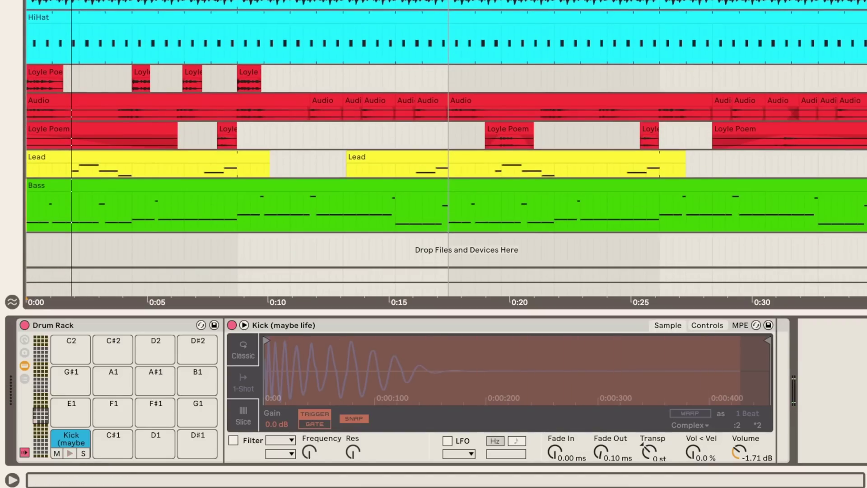
pyautogui.scroll(5, 773, 106)
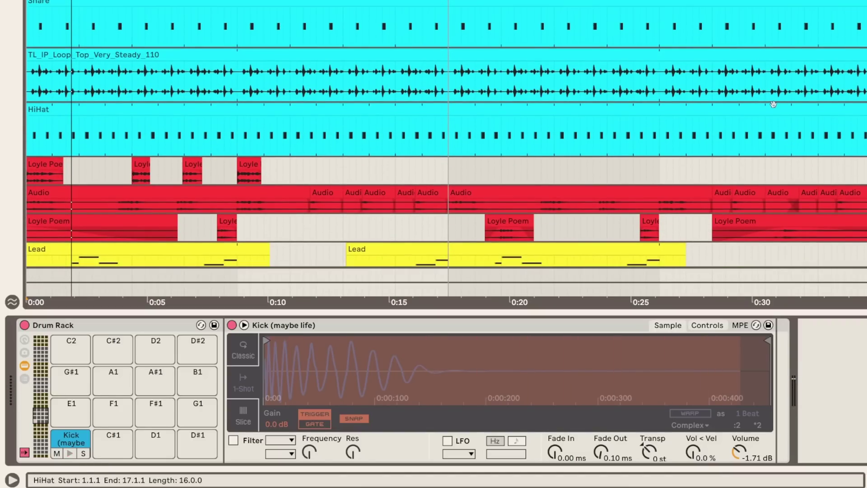
pyautogui.scroll(-4, 772, 106)
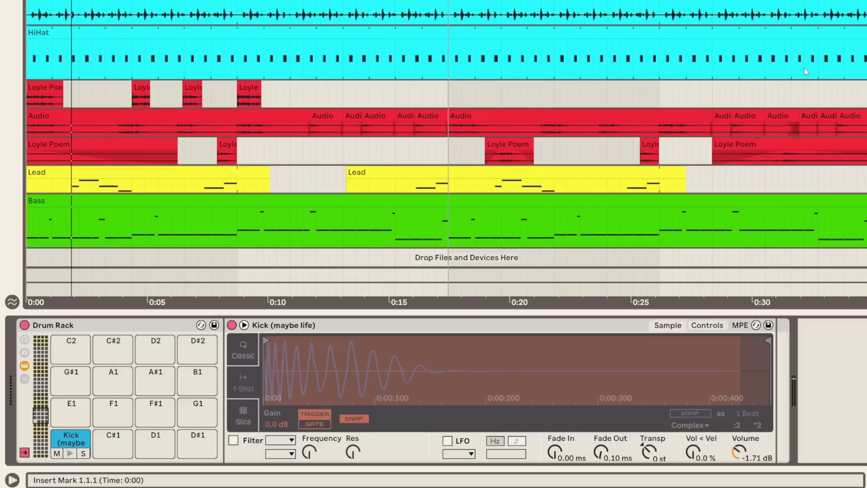
pyautogui.press('space')
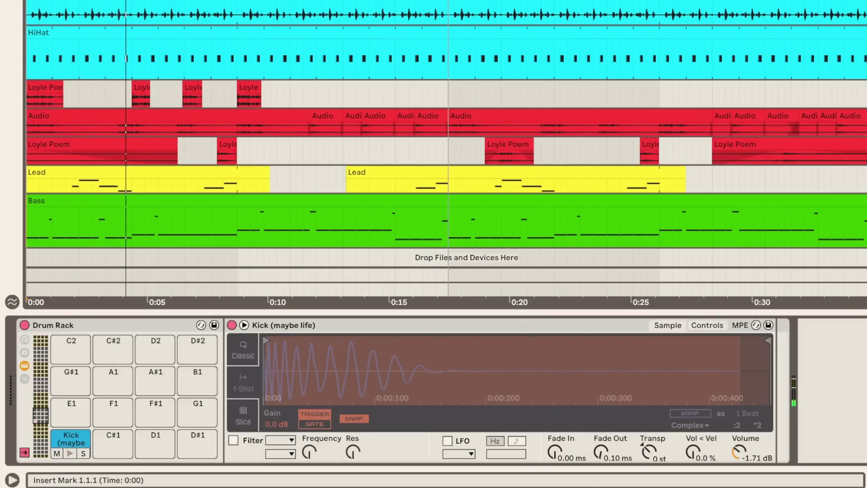
# Show the Bass track's devices to inspect its sidechain Compressor.
pyautogui.click(735, 204)
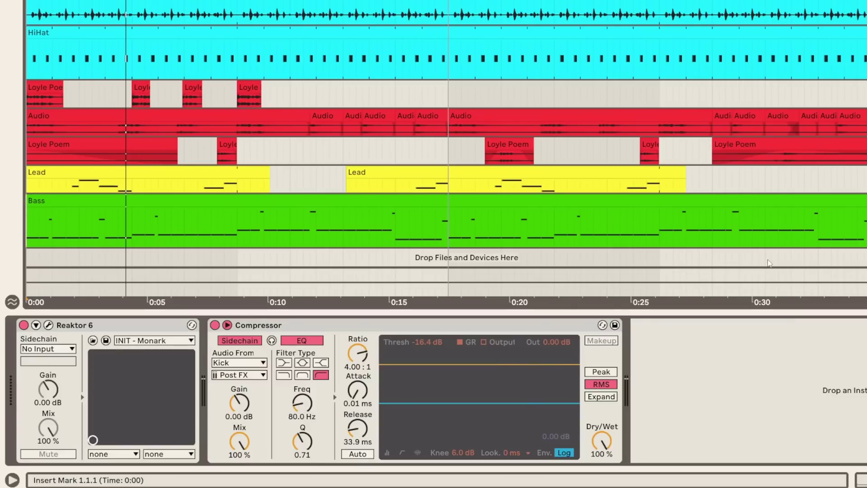
pyautogui.scroll(5, 769, 262)
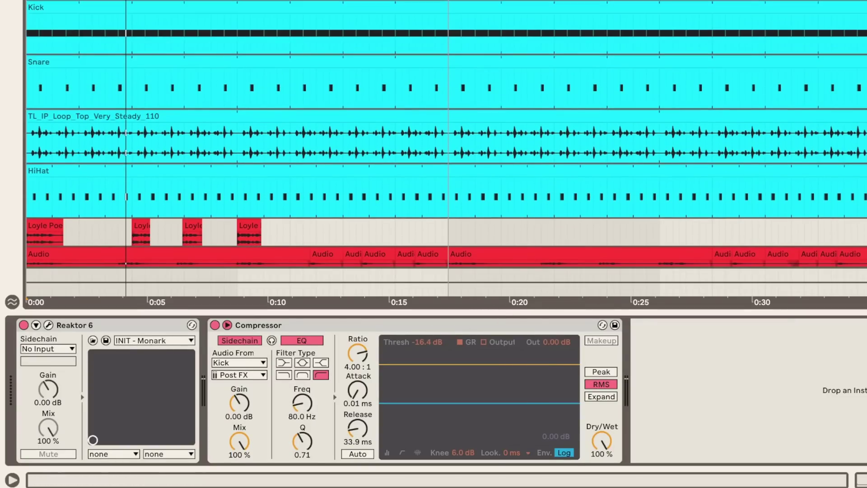
pyautogui.scroll(-6, 446, 149)
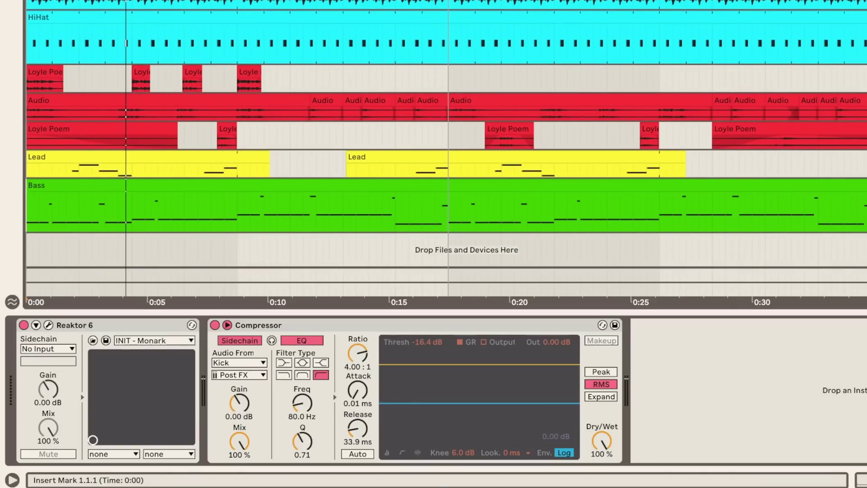
pyautogui.scroll(6, 446, 162)
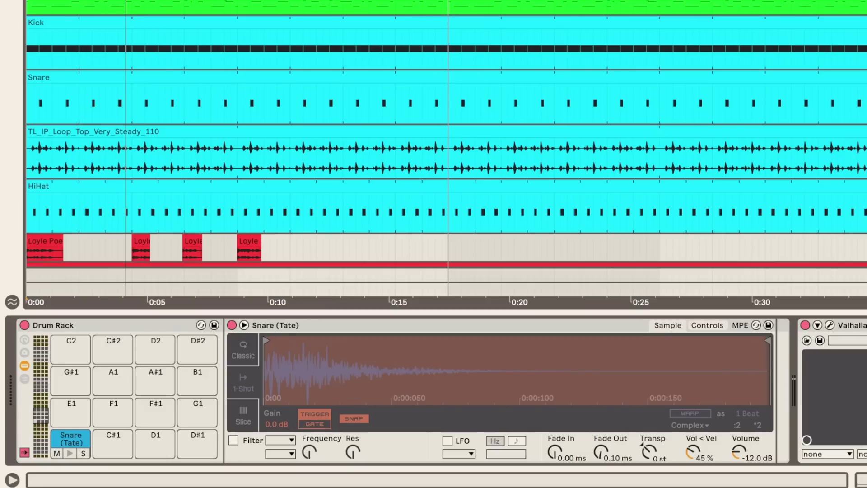
# Play from the start, check the snare's ValhallaPlate reverb settings, then solo TL_IP_Loop.
pyautogui.press('space')
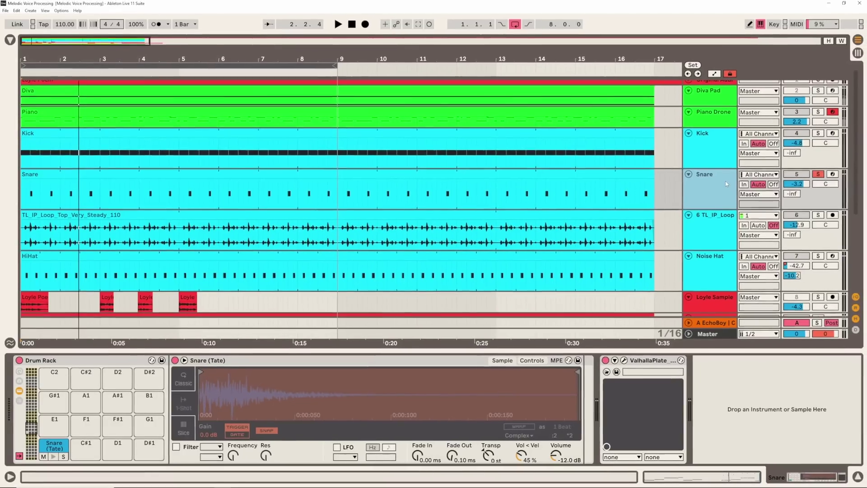
pyautogui.click(829, 325)
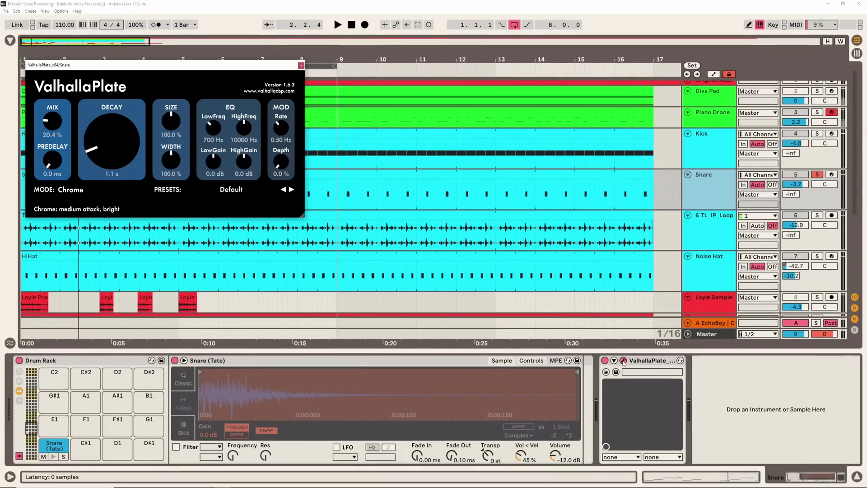
pyautogui.click(301, 66)
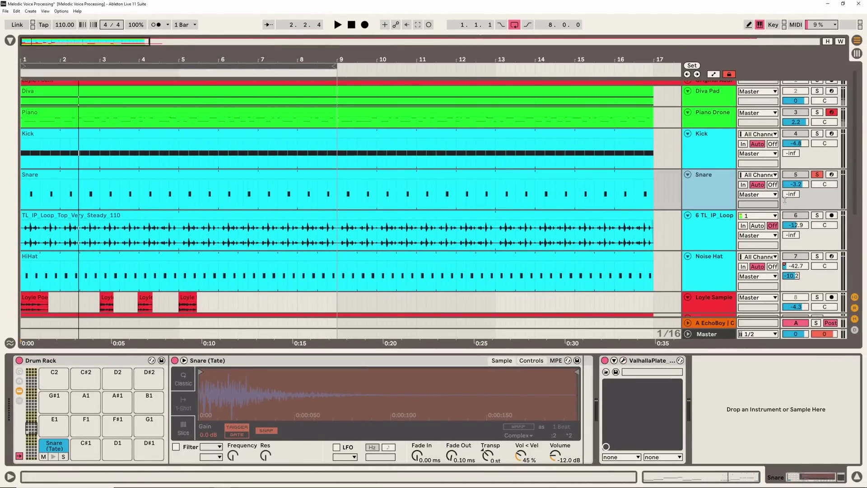
pyautogui.click(816, 215)
# Select TL_IP_Loop to view its compressor and audition the soloed loop.
pyautogui.click(716, 225)
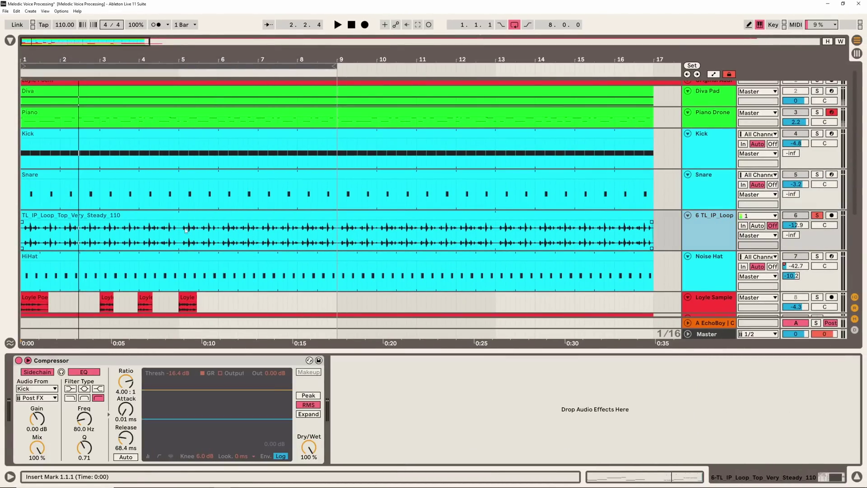
pyautogui.press('space')
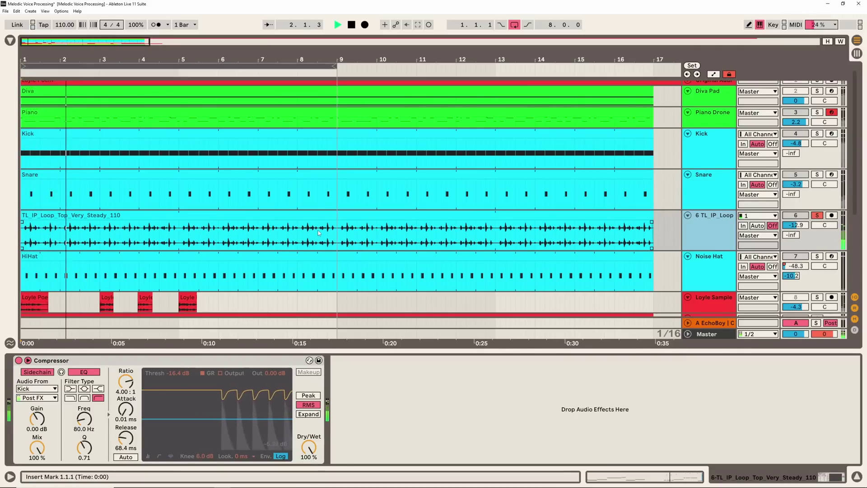
pyautogui.press('space')
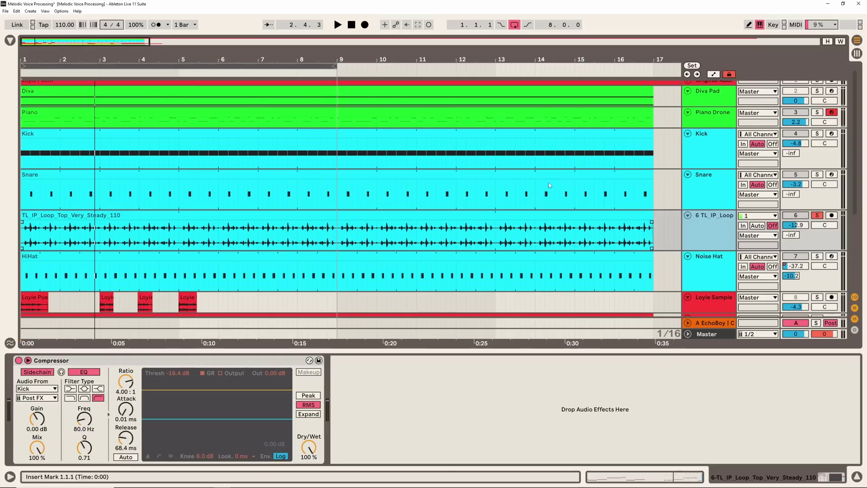
# Compare against the full mix by unsoloing TL_IP_Loop, re-solo it, then solo Noise Hat.
pyautogui.click(817, 216)
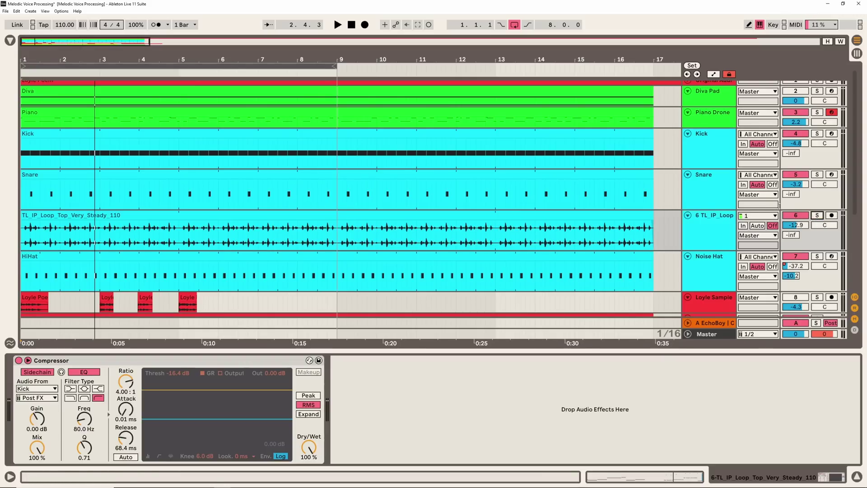
pyautogui.press('space')
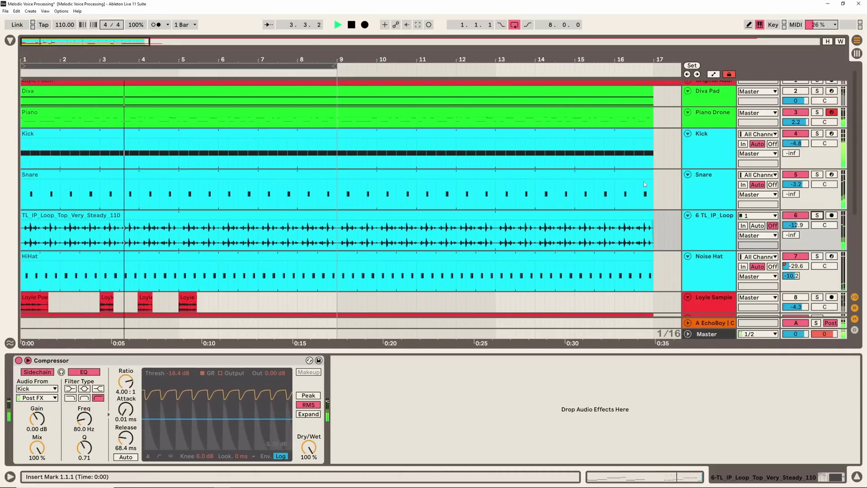
pyautogui.press('space')
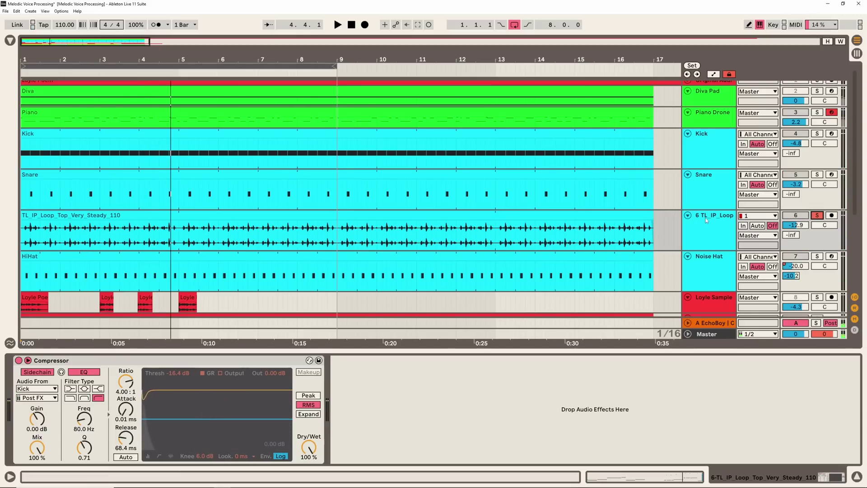
pyautogui.click(816, 215)
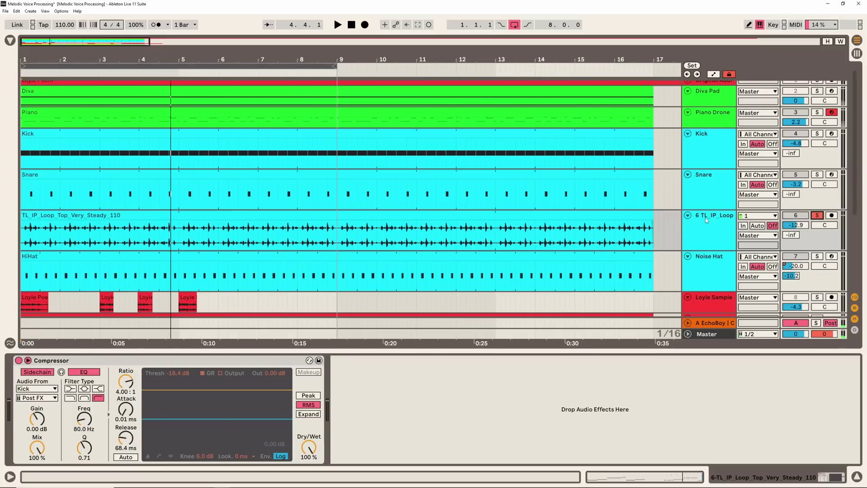
pyautogui.click(816, 256)
# Show Noise Hat's devices, solo it, and loop bars 9–17 for playback.
pyautogui.click(703, 260)
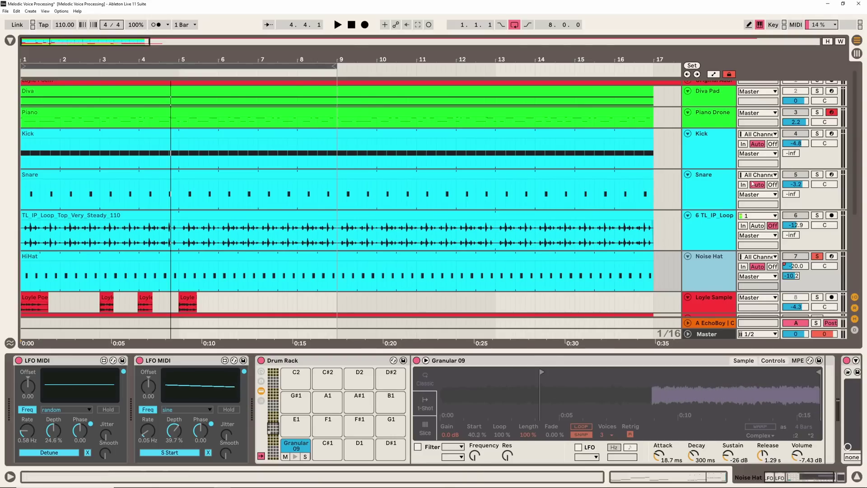
pyautogui.click(817, 215)
pyautogui.click(817, 256)
pyautogui.moveTo(120, 66); pyautogui.dragTo(437, 67)
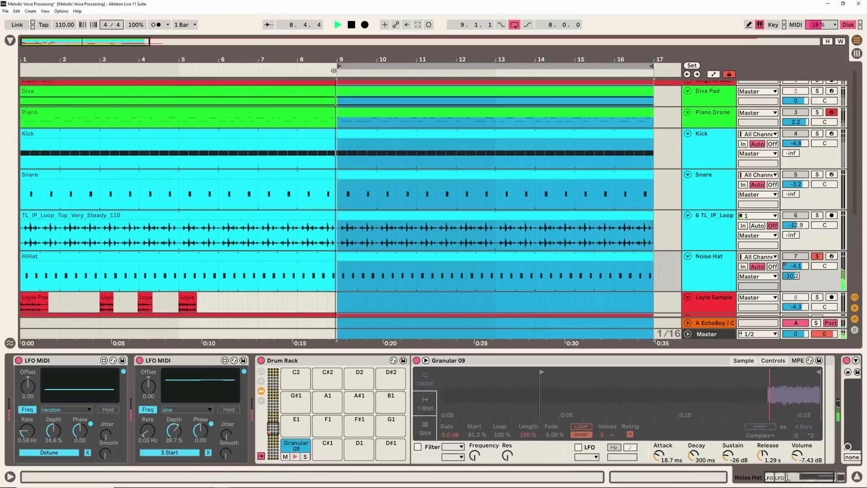
pyautogui.press('space')
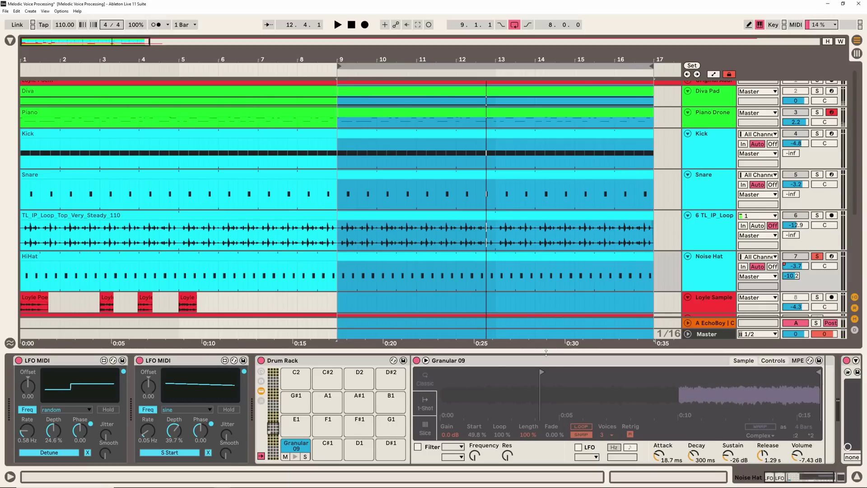
# Inspect the Start and Detune LFOs, then show Granular 09's sampler controls.
pyautogui.click(222, 361)
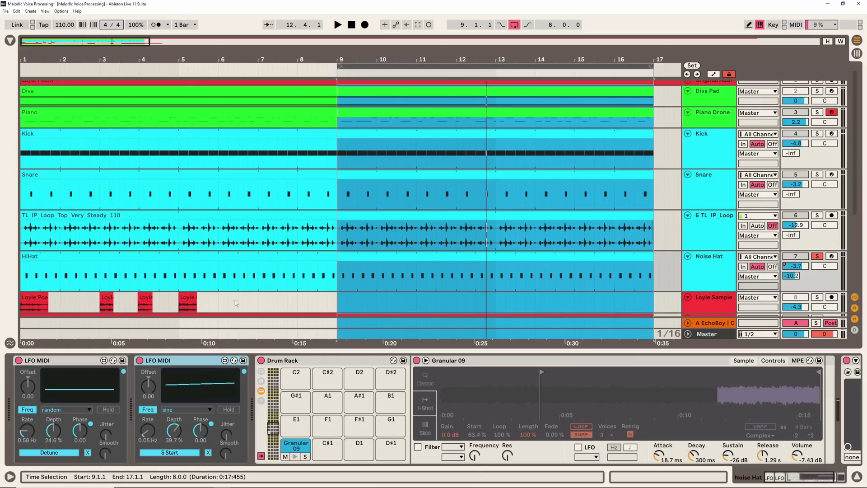
pyautogui.click(83, 367)
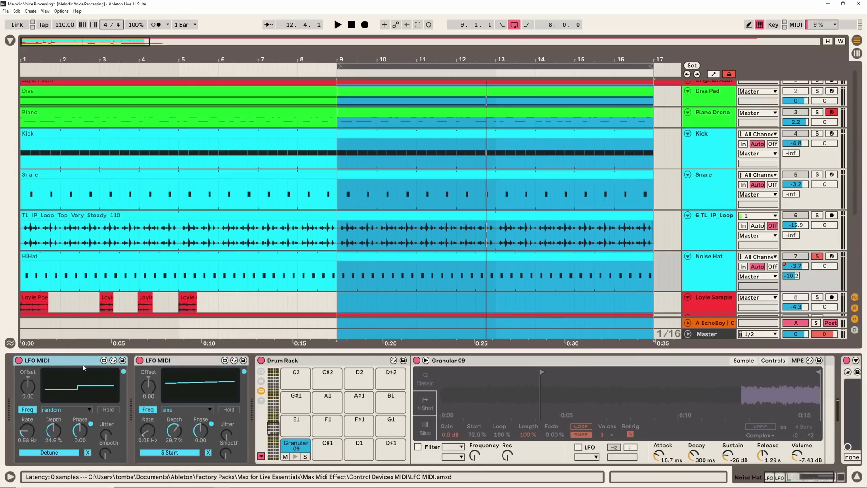
pyautogui.click(772, 360)
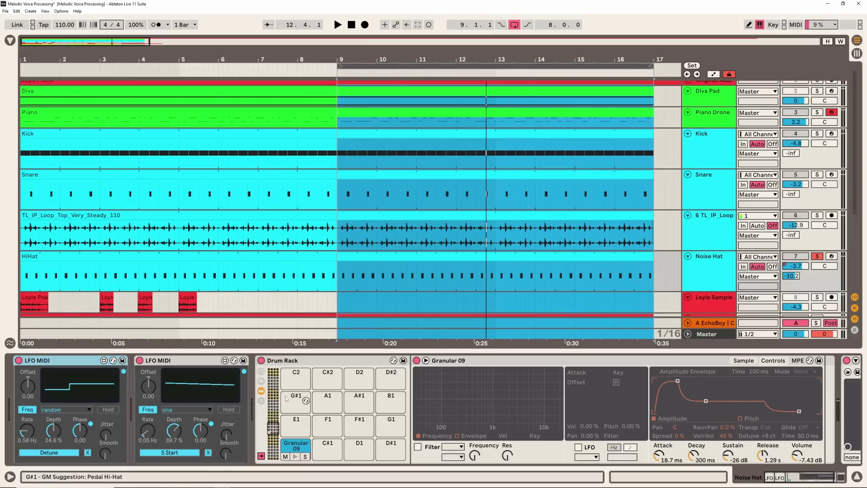
# Keep the first LFO's random waveform, close the reverb window, and switch to Session view.
pyautogui.click(66, 409)
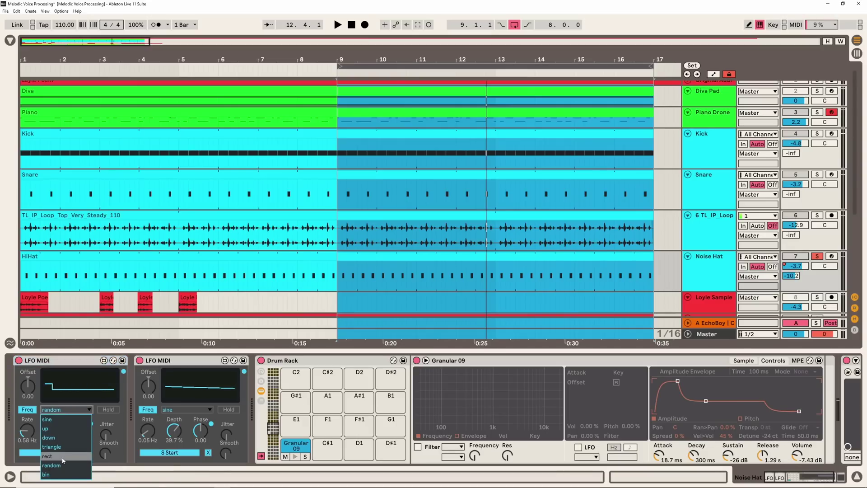
pyautogui.click(59, 387)
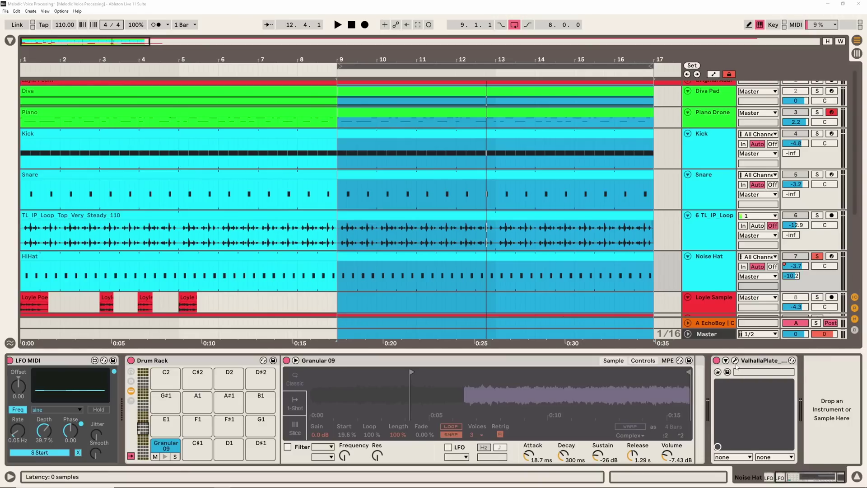
pyautogui.click(300, 65)
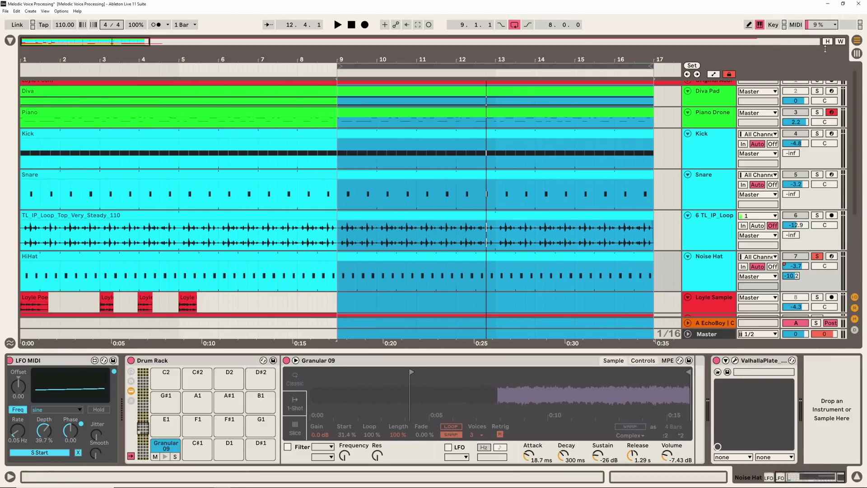
pyautogui.press('Tab')
pyautogui.press('Tab')
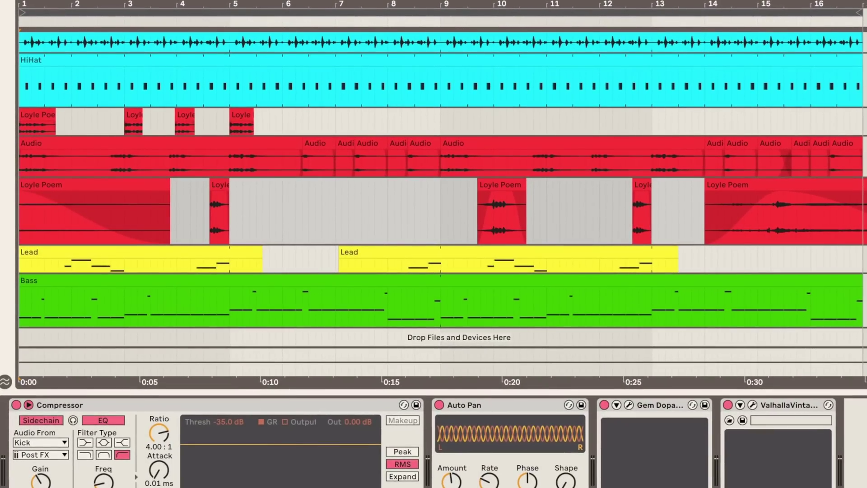
pyautogui.press('space')
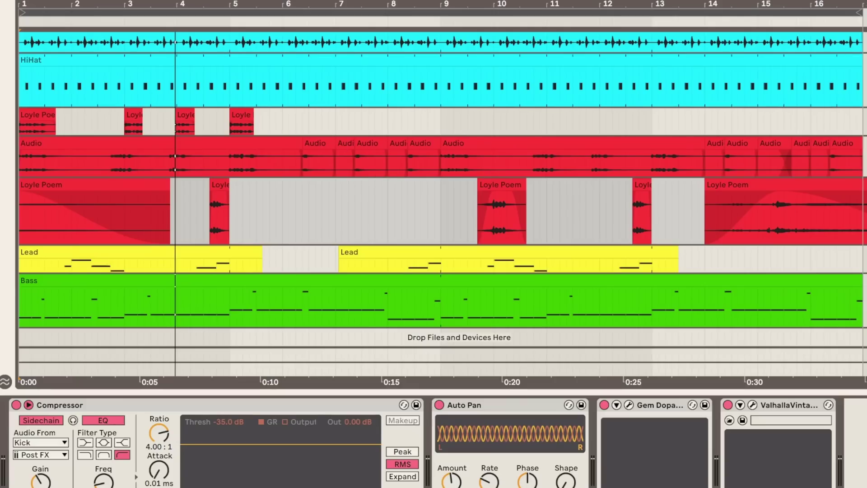
pyautogui.press('space')
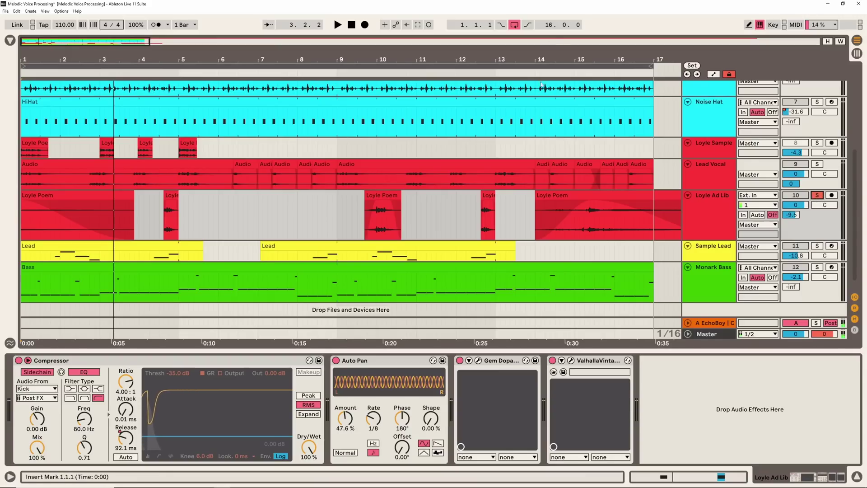
# Solo the Loyle Ad Lib track and audition it from around bars 14, 4 and 10.
pyautogui.click(516, 72)
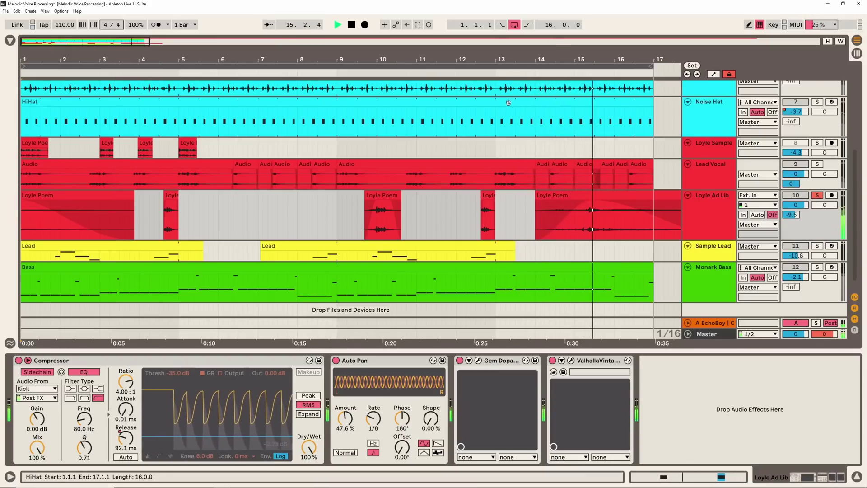
pyautogui.click(815, 194)
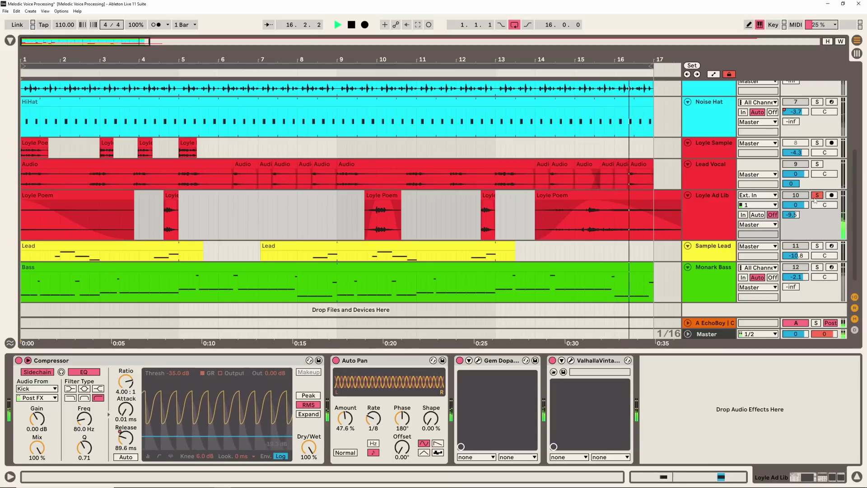
pyautogui.press('space')
pyautogui.click(728, 204)
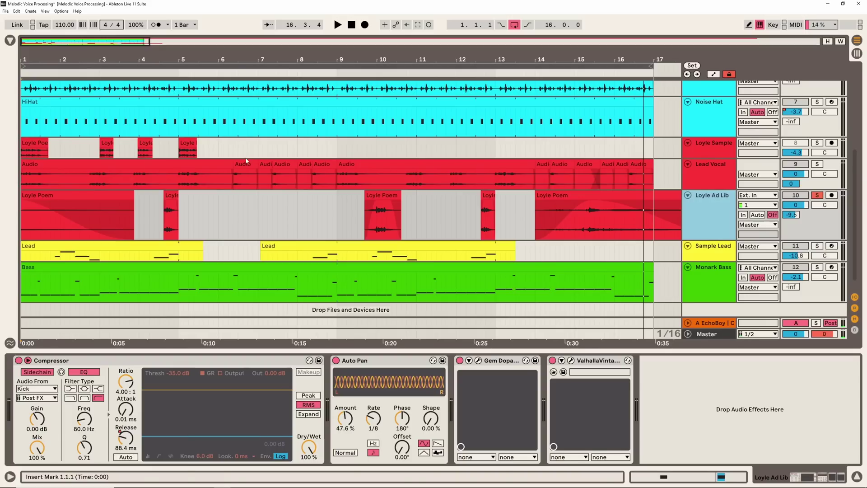
pyautogui.click(163, 73)
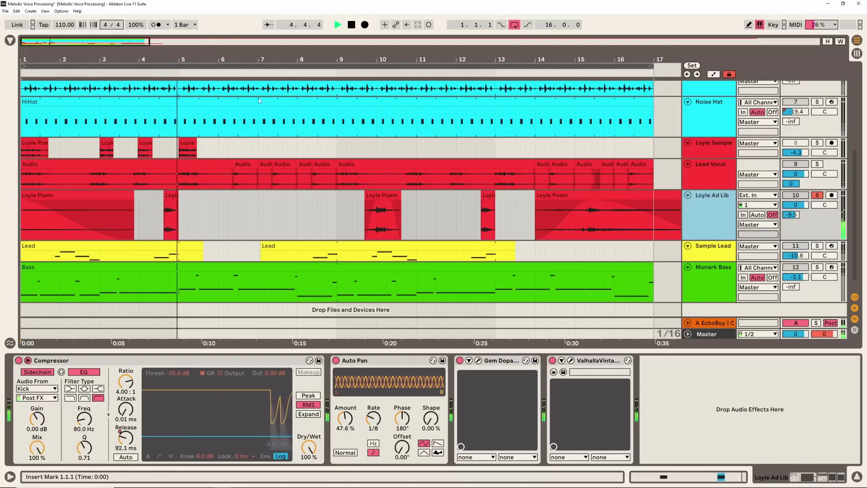
pyautogui.click(371, 72)
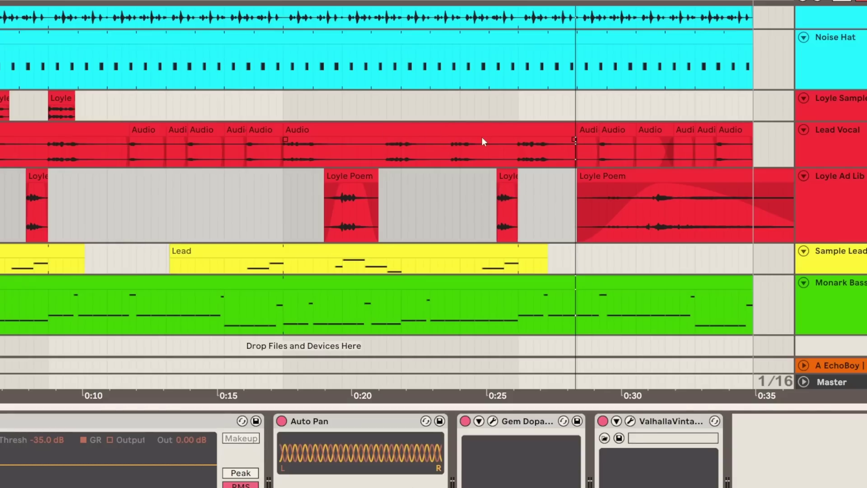
# Play the ad lib back from a chosen start point.
pyautogui.click(385, 206)
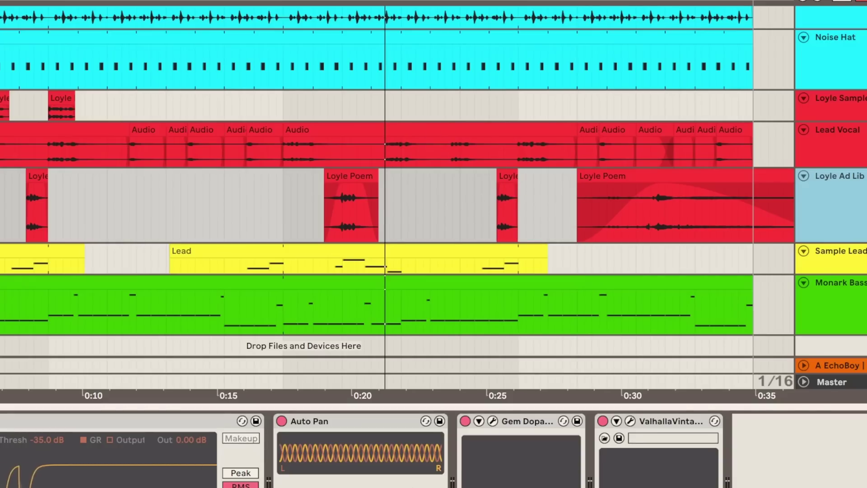
pyautogui.press('space')
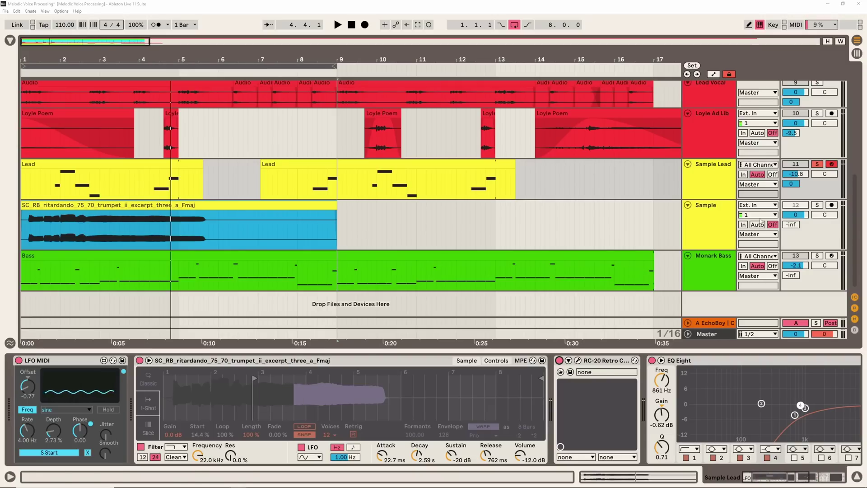
# Play bars 1–9 across all tracks and select the new Sample track.
pyautogui.click(180, 67)
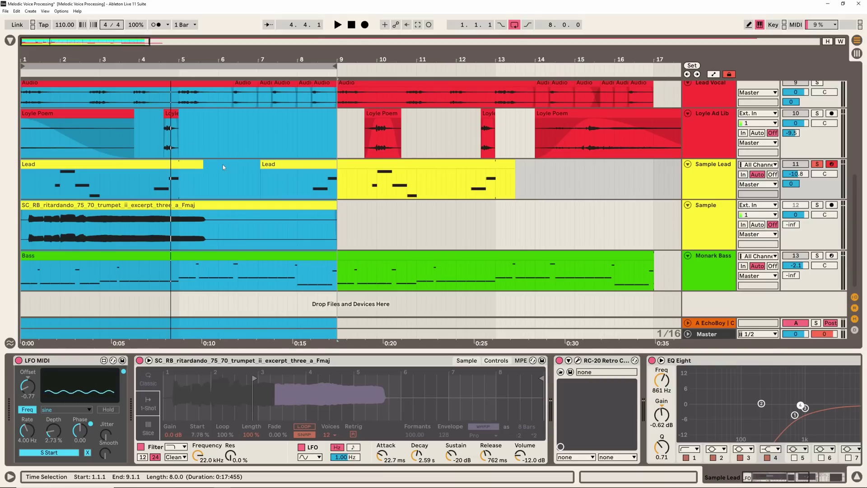
pyautogui.press('space')
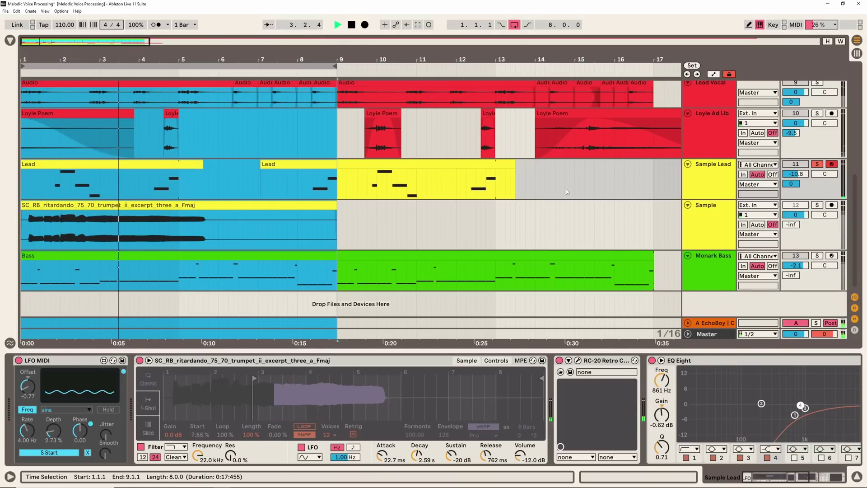
pyautogui.click(565, 211)
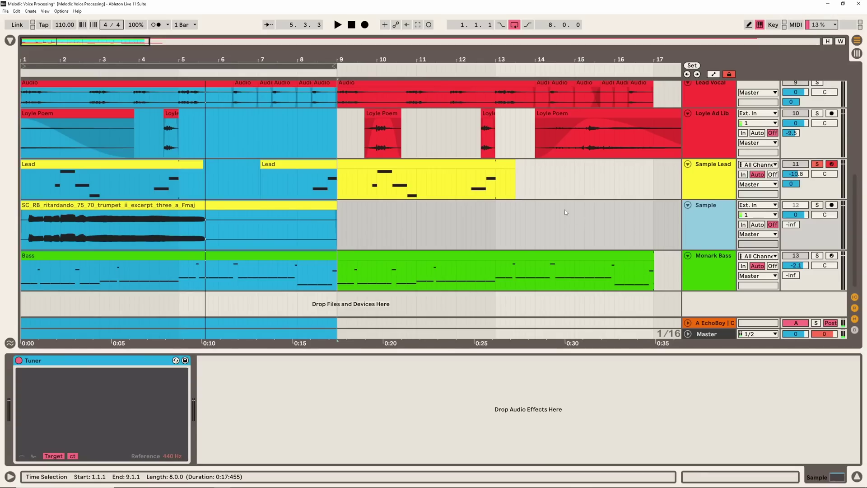
# Open the trumpet clip and switch off the Sample Lead's RC-20 and EQ Eight.
pyautogui.doubleClick(161, 212)
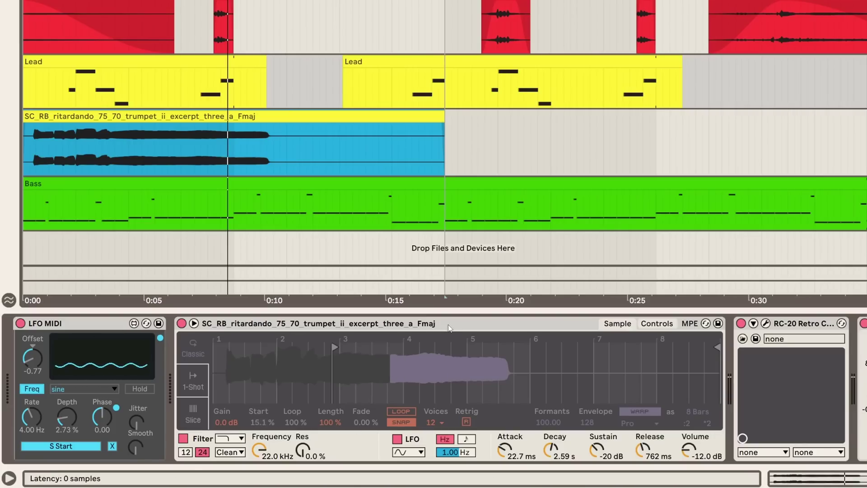
pyautogui.click(740, 323)
pyautogui.click(862, 323)
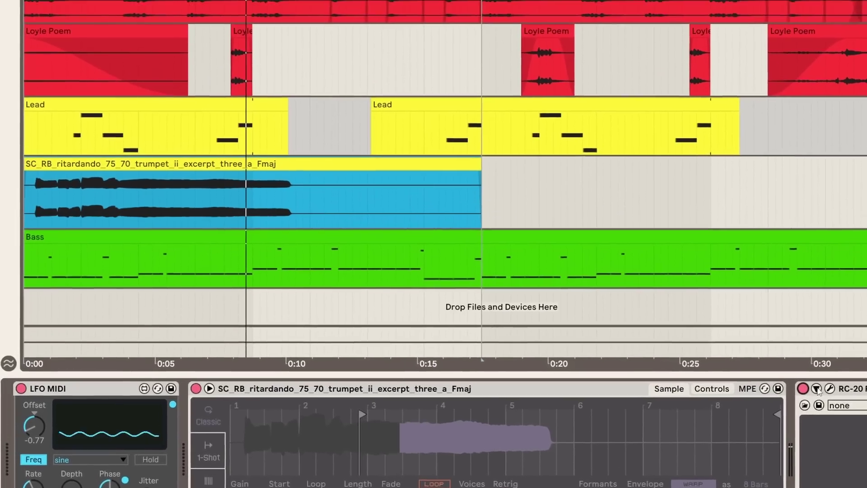
# Open the RC-20 Retro Color window, expand the Compressor after the EQ, and show Session view.
pyautogui.click(820, 391)
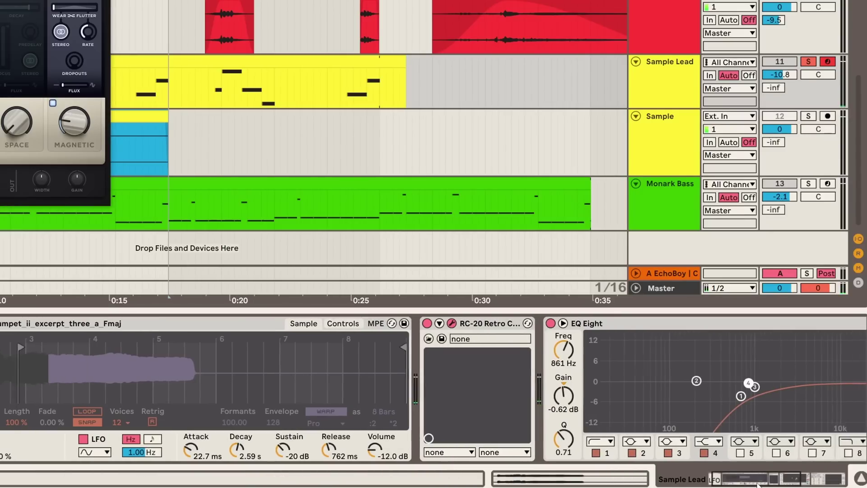
pyautogui.click(757, 484)
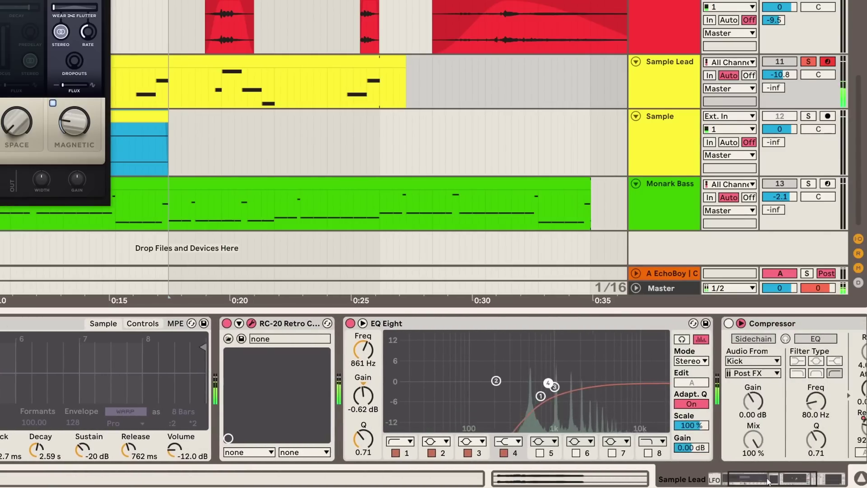
pyautogui.click(767, 481)
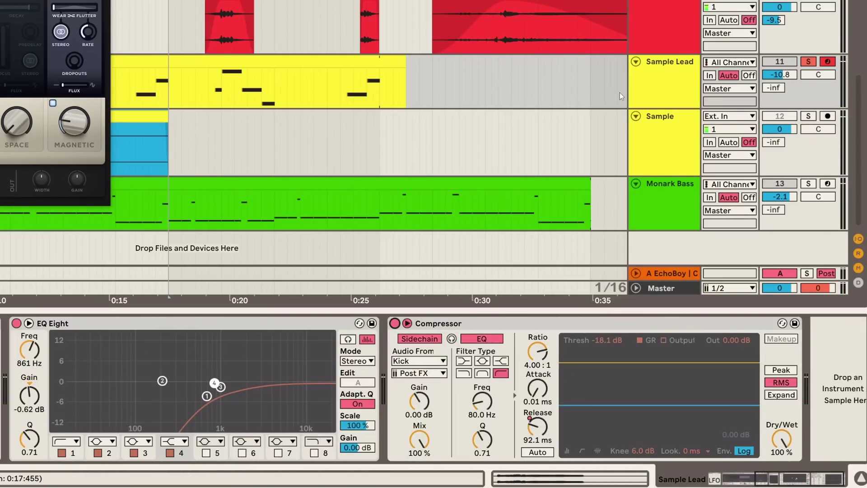
pyautogui.press('Tab')
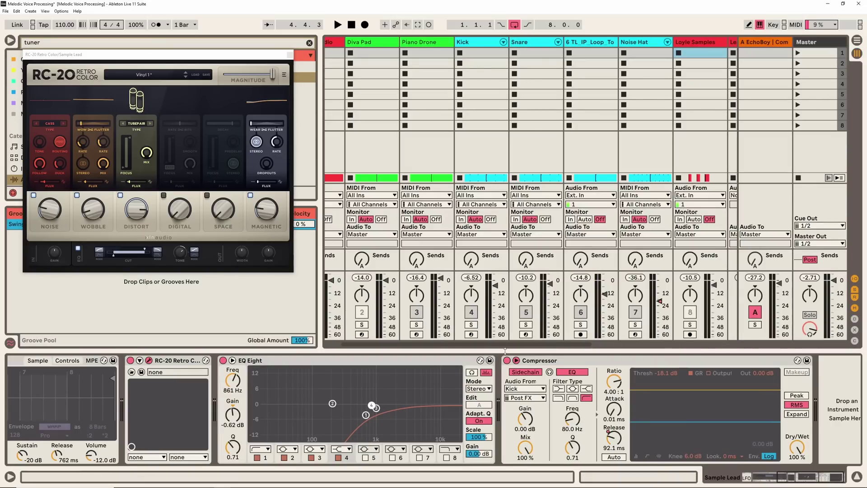
# Scroll the Session mixer right to the lead tracks.
pyautogui.moveTo(507, 345); pyautogui.dragTo(696, 339)
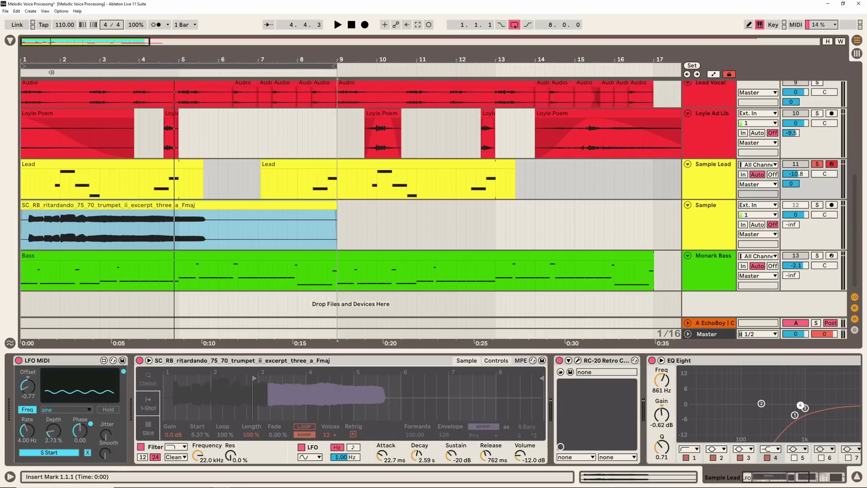
pyautogui.press('space')
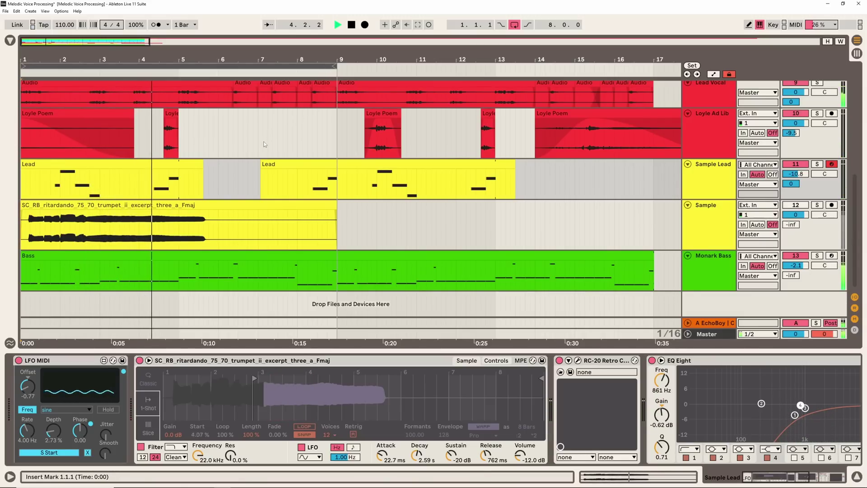
pyautogui.press('space')
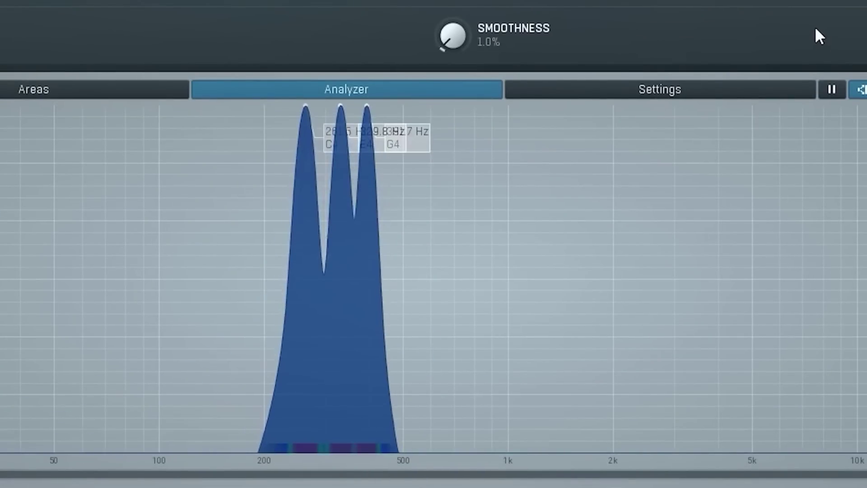
# Freeze Pro-Q, cut 13 dB at 1746 Hz, set Serum sustain −6.3 dB, release 446 ms, reverb decay 18.2%.
pyautogui.click(831, 90)
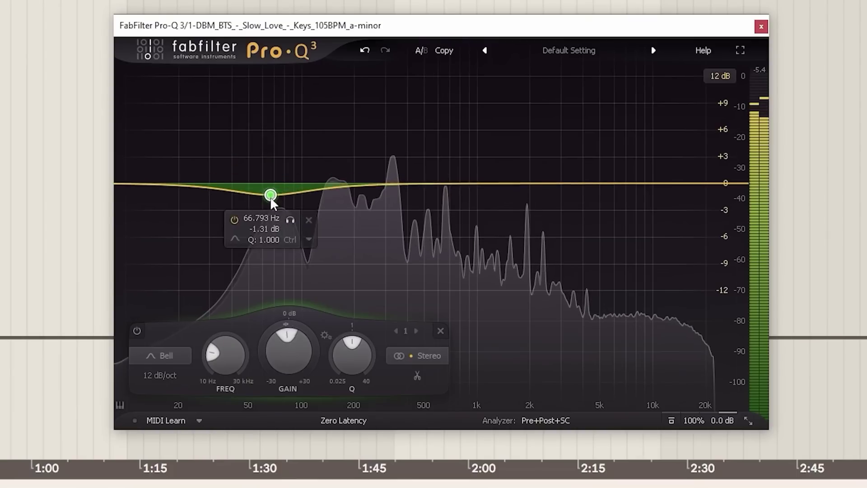
pyautogui.moveTo(271, 195); pyautogui.dragTo(523, 303)
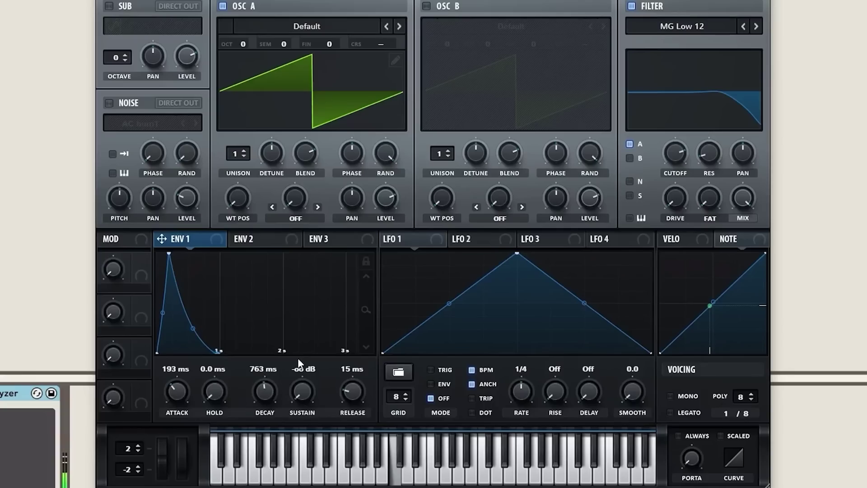
pyautogui.moveTo(297, 357); pyautogui.dragTo(318, 327)
pyautogui.moveTo(352, 391); pyautogui.dragTo(357, 367)
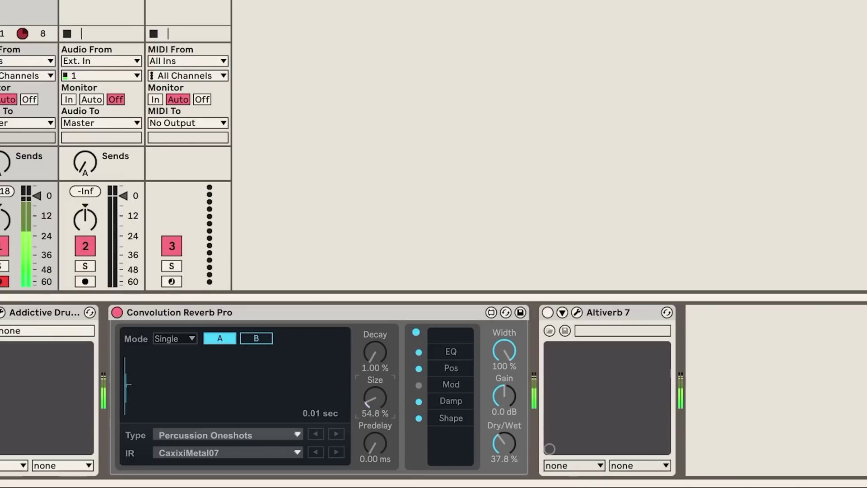
pyautogui.moveTo(371, 353); pyautogui.dragTo(375, 356)
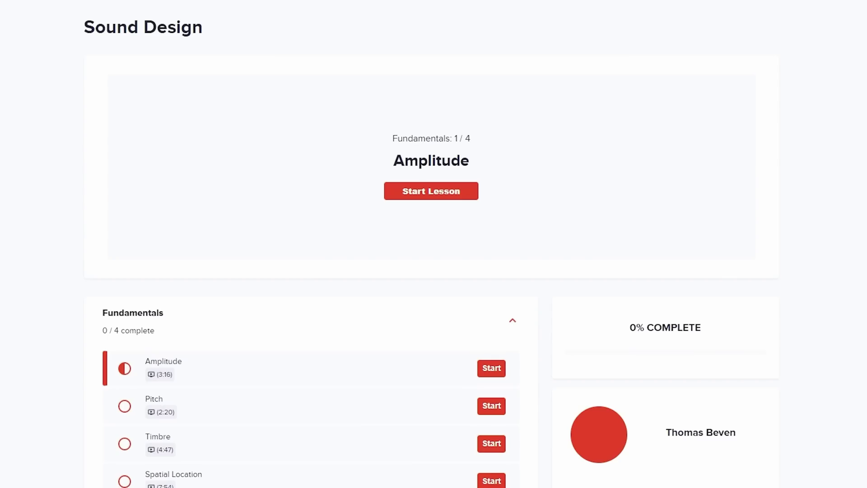